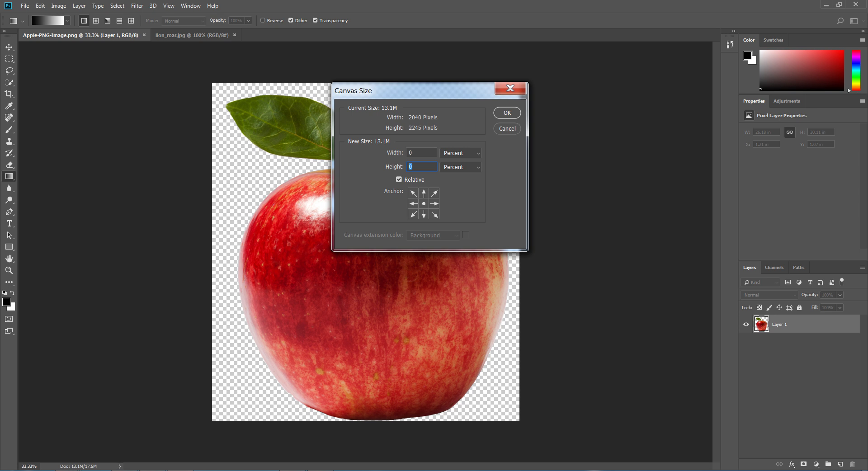
# Step: Enlarge the canvas of the apple image by 200 percent in width and height, relative to the current size
pyautogui.hotkey('shift', 'Tab')
pyautogui.write('200')
pyautogui.press('Return')
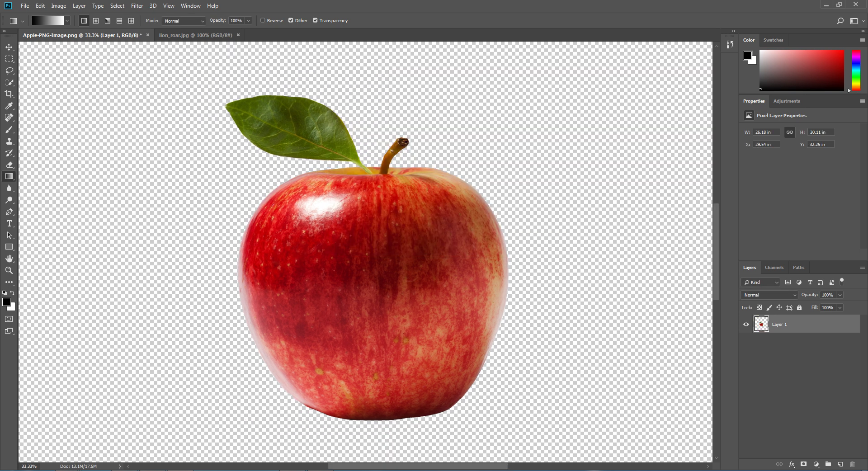
# Step: Add a new layer beneath the apple layer and fill it with the white background color
pyautogui.scroll(-7, 537, 158)
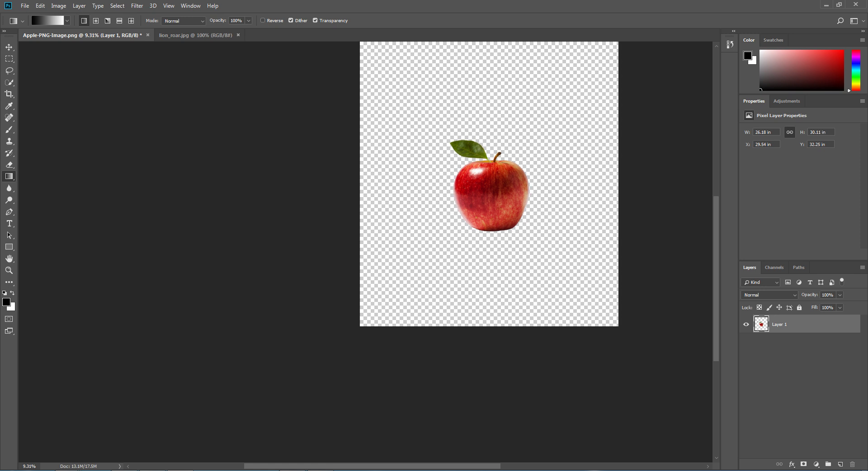
pyautogui.hotkey('ctrl', '+')
pyautogui.keyDown('ctrl'); pyautogui.click(840, 465); pyautogui.keyUp('ctrl')
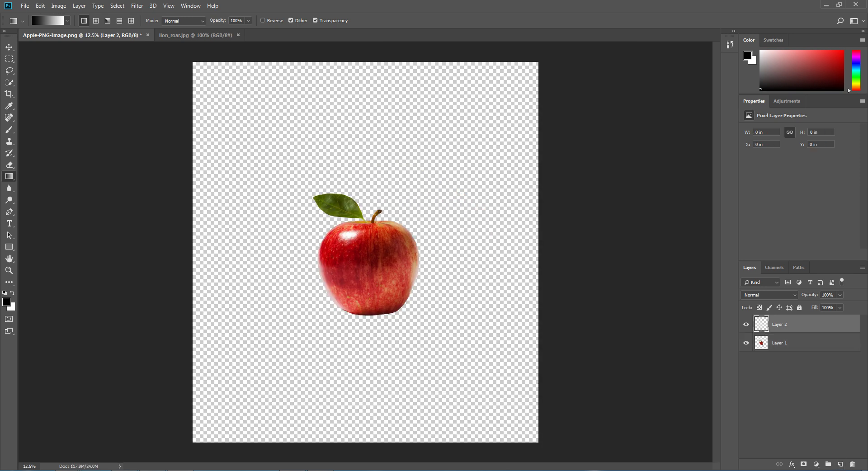
pyautogui.hotkey('ctrl', 'BackSpace')
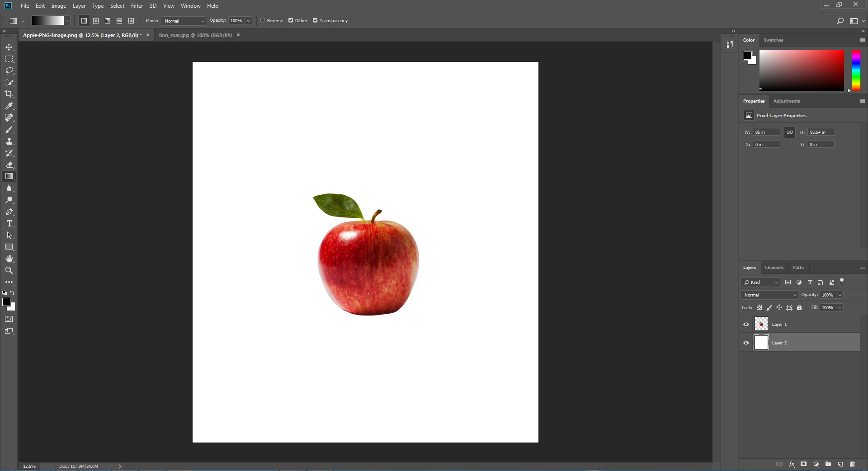
# Step: Move the apple a little to the left on the white background
pyautogui.scroll(5, 412, 271)
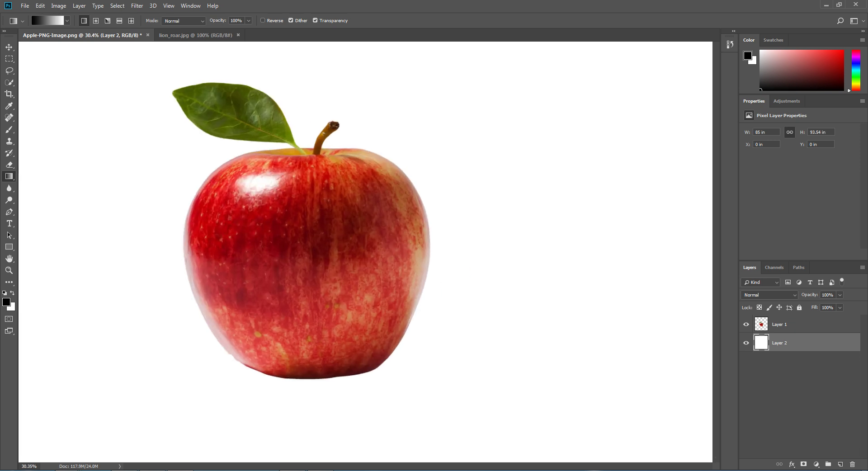
pyautogui.press('v')
pyautogui.moveTo(382, 264); pyautogui.dragTo(315, 263)
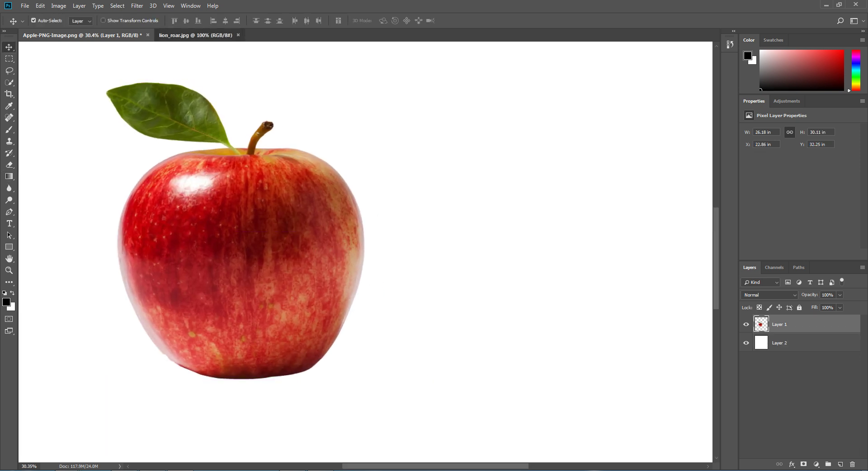
# Step: Select a rectangle around the roaring mouth in lion_roar.jpg and bring it into the apple document
pyautogui.click(195, 35)
pyautogui.click(9, 59)
pyautogui.moveTo(165, 140); pyautogui.dragTo(320, 388)
pyautogui.press('v')
pyautogui.moveTo(289, 254); pyautogui.dragTo(397, 243)
# Step: Enlarge the lion mouth piece to about 338 percent, place it over the apple's right half and flip it horizontally
pyautogui.hotkey('ctrl', 't')
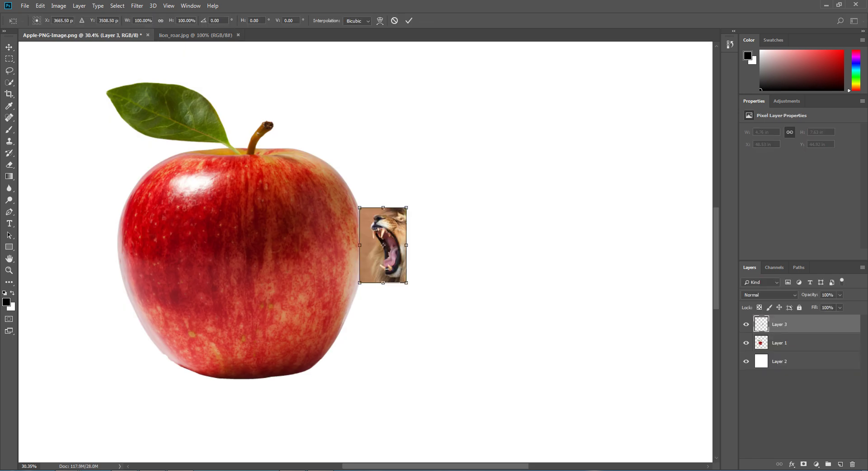
pyautogui.moveTo(406, 208); pyautogui.dragTo(461, 121)
pyautogui.moveTo(448, 253); pyautogui.dragTo(410, 259)
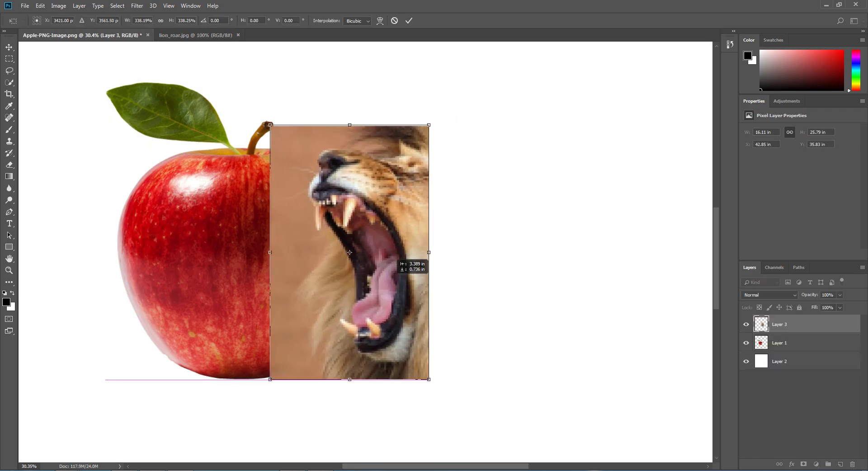
pyautogui.rightClick(389, 282)
pyautogui.click(415, 419)
pyautogui.press('Return')
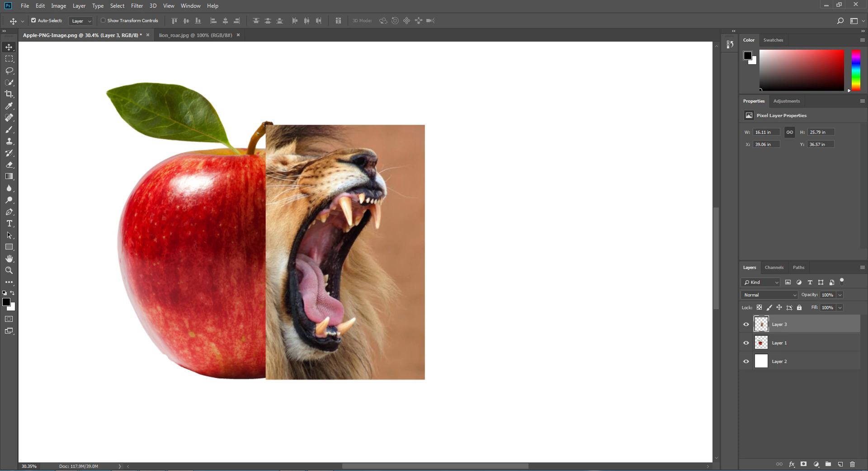
pyautogui.hotkey('ctrl', 'Tab')
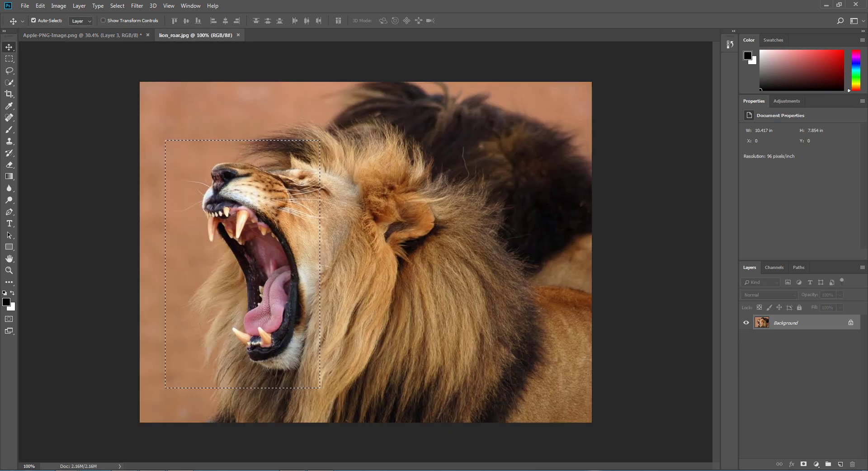
pyautogui.moveTo(312, 195); pyautogui.dragTo(139, 35)
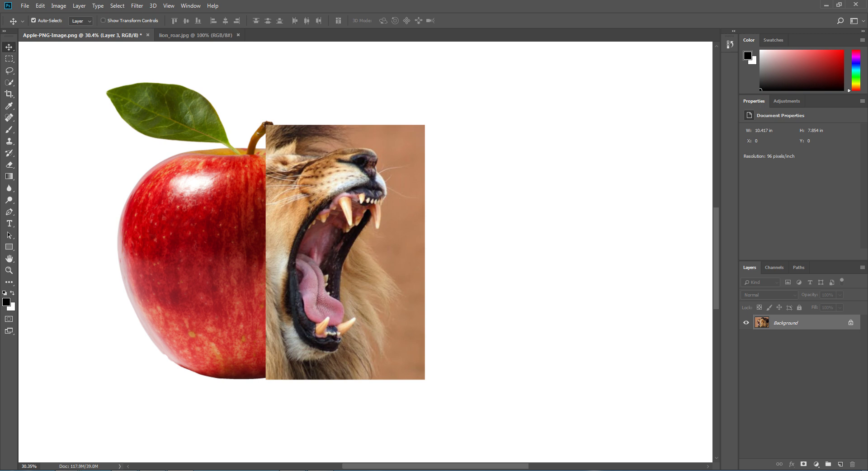
pyautogui.moveTo(140, 34); pyautogui.dragTo(591, 237)
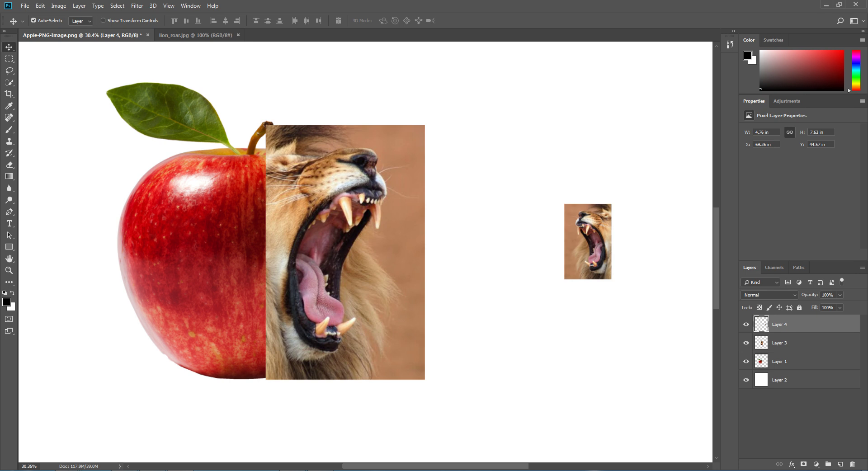
pyautogui.hotkey('ctrl', 'z')
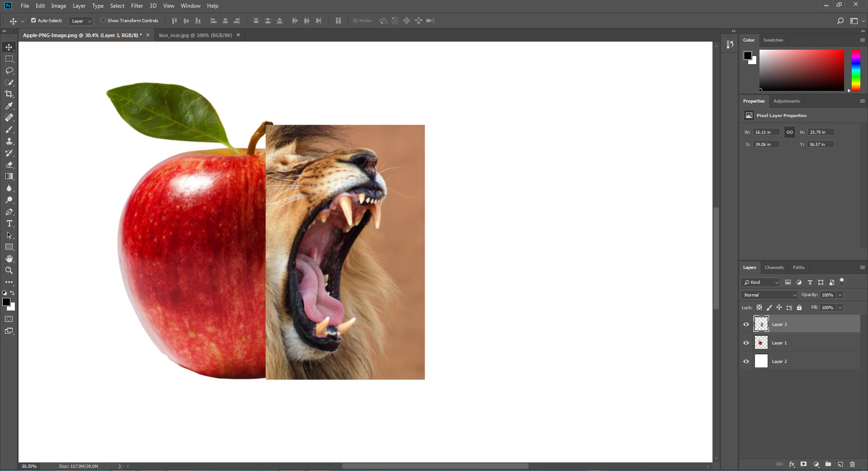
# Step: Draw a closed Pen tool path around the lion's open mouth, following the black lips and protruding fangs
pyautogui.scroll(3, 320, 232)
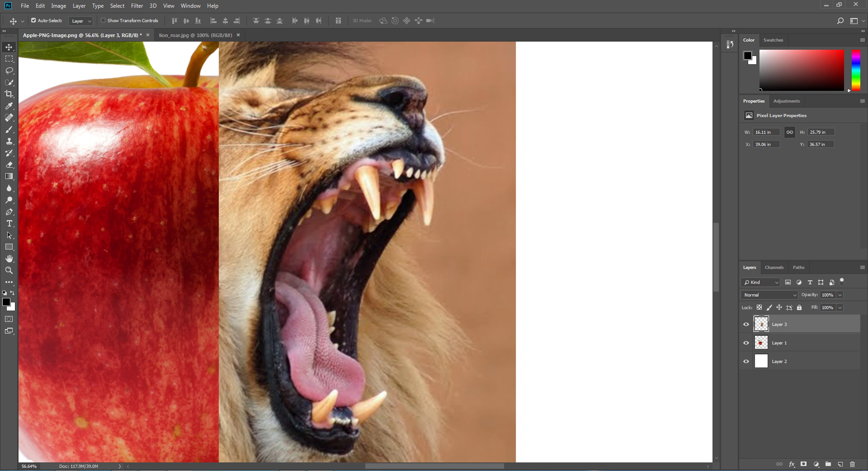
pyautogui.scroll(-2, 412, 275)
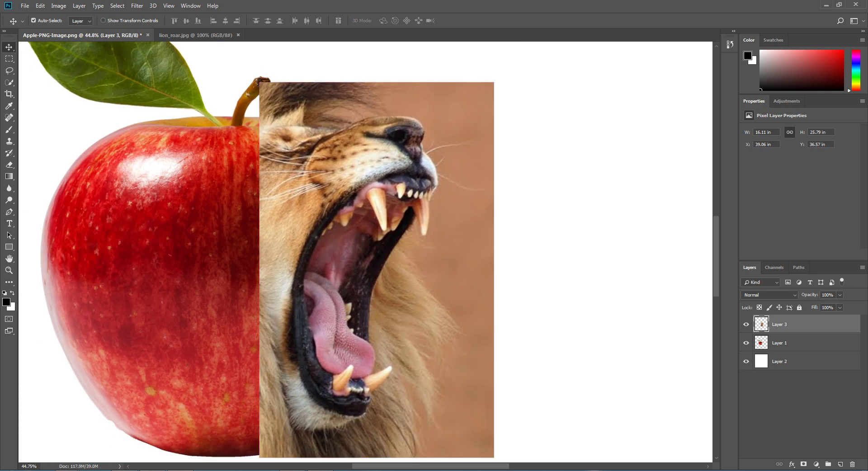
pyautogui.press('p')
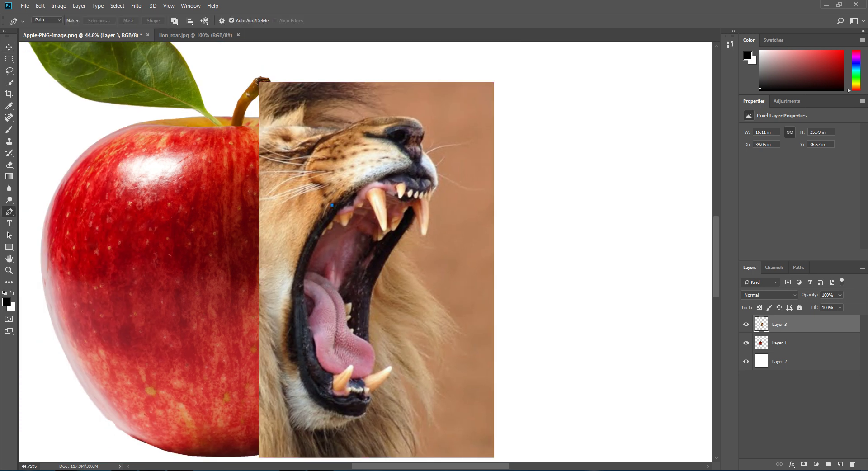
pyautogui.moveTo(294, 302); pyautogui.dragTo(300, 345)
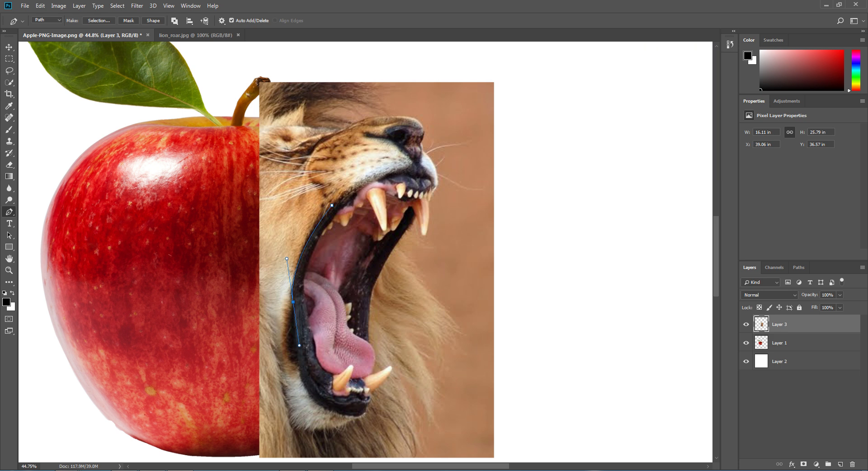
pyautogui.moveTo(338, 412); pyautogui.dragTo(384, 433)
pyautogui.moveTo(372, 394); pyautogui.dragTo(385, 351)
pyautogui.click(371, 373)
pyautogui.moveTo(369, 344); pyautogui.dragTo(383, 355)
pyautogui.moveTo(378, 279); pyautogui.dragTo(393, 254)
pyautogui.moveTo(404, 234); pyautogui.dragTo(417, 216)
pyautogui.moveTo(426, 233); pyautogui.dragTo(431, 219)
pyautogui.click(430, 198)
pyautogui.click(438, 183)
pyautogui.moveTo(393, 169); pyautogui.dragTo(429, 150)
pyautogui.click(332, 205)
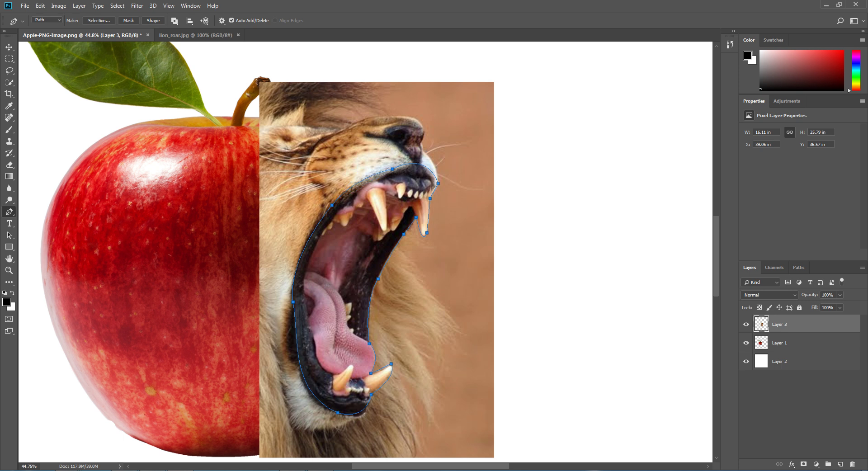
# Step: Convert the mouth path to a selection, delete everything on the lion layer outside it, and deselect
pyautogui.click(99, 20)
pyautogui.press('Return')
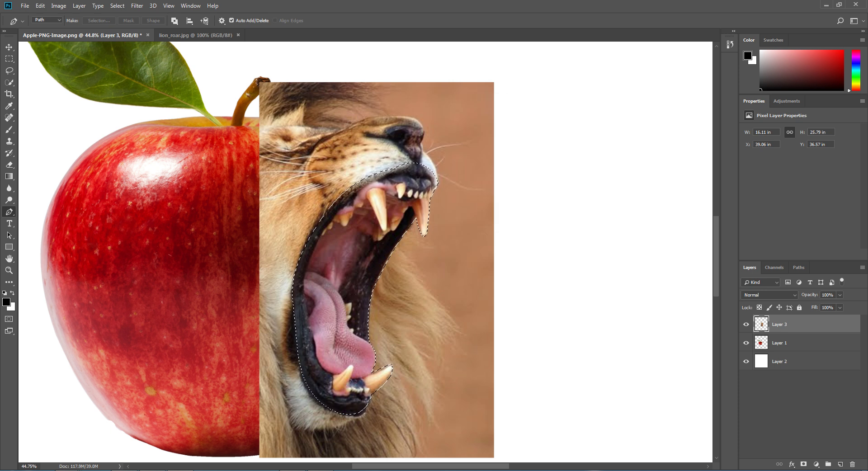
pyautogui.hotkey('ctrl', 'shift', 'i')
pyautogui.press('Delete')
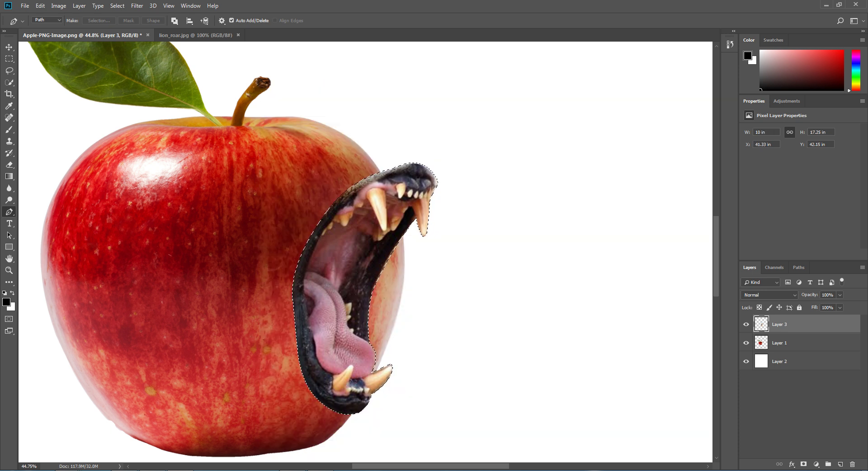
pyautogui.hotkey('ctrl', 'd')
# Step: Move the cut-out mouth lower on the apple's right edge, enlarge it to about 136 percent and shift it slightly left
pyautogui.press('v')
pyautogui.scroll(-3, 390, 324)
pyautogui.moveTo(351, 308); pyautogui.dragTo(351, 352)
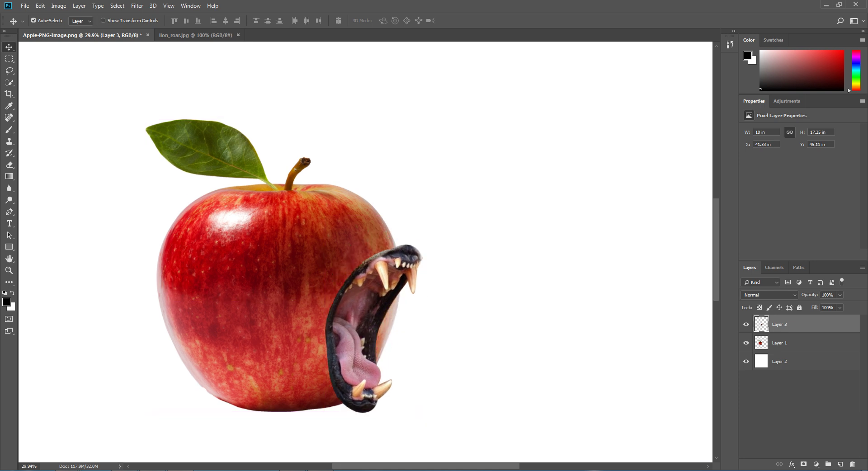
pyautogui.hotkey('ctrl', 't')
pyautogui.moveTo(423, 244); pyautogui.dragTo(475, 180)
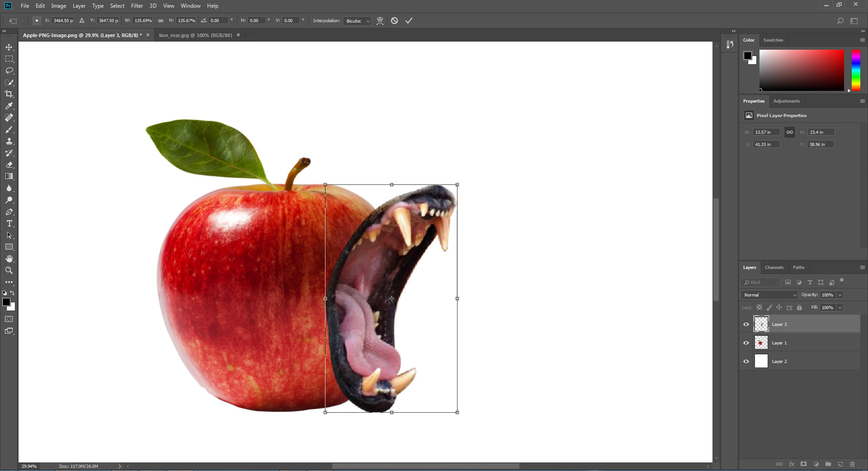
pyautogui.press('Return')
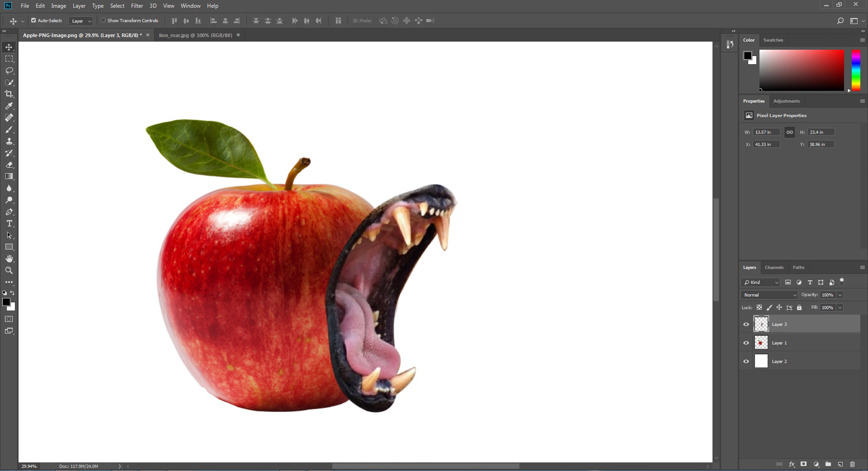
pyautogui.moveTo(420, 231)
pyautogui.mouseDown()
pyautogui.moveTo(400, 232)
pyautogui.moveTo(414, 231)
pyautogui.mouseUp()
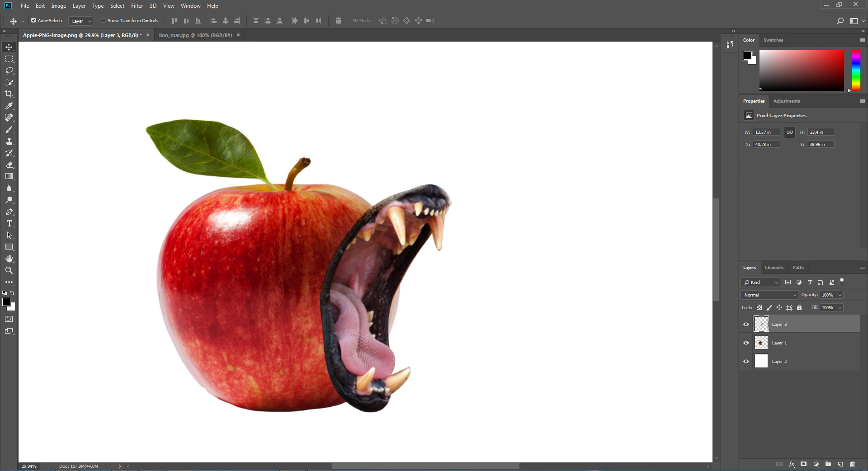
# Step: On the apple layer, lasso the apple's upper-right part around the lion's upper jaw
pyautogui.click(796, 343)
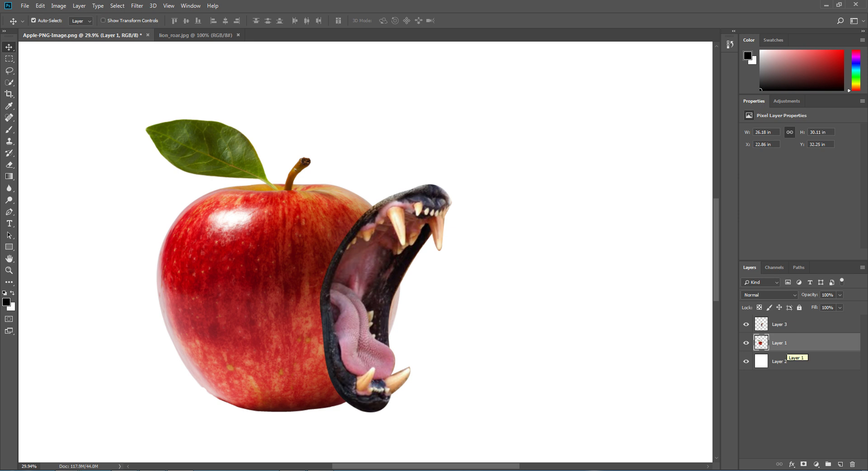
pyautogui.click(9, 71)
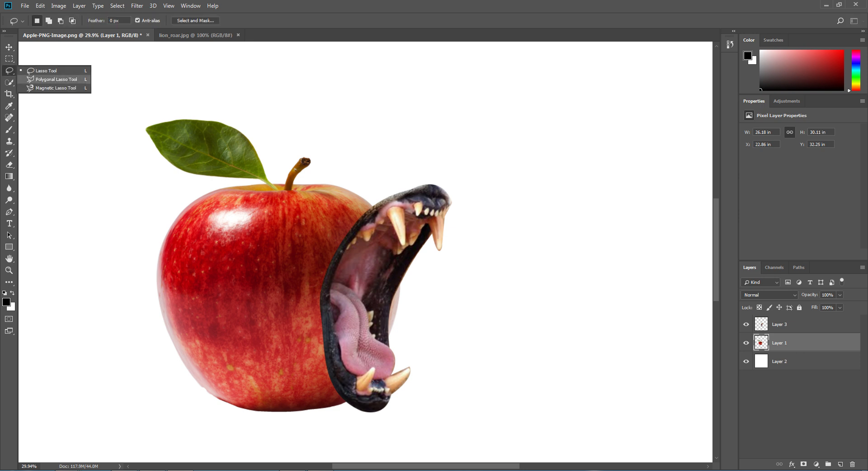
pyautogui.press('Escape')
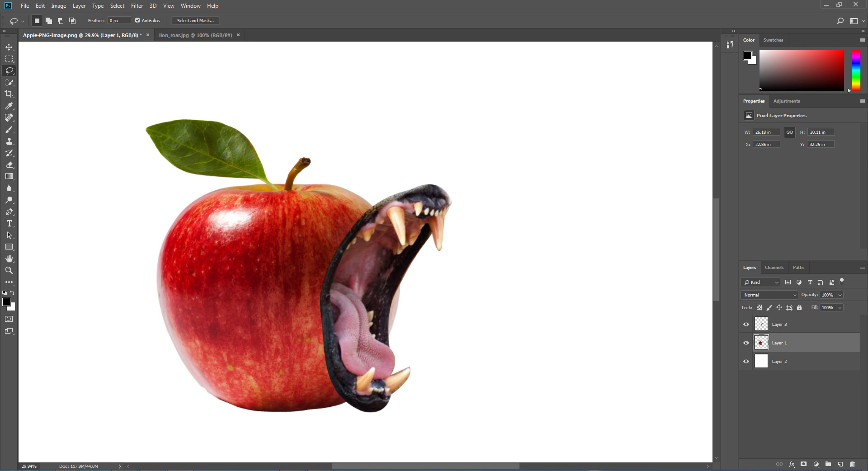
pyautogui.moveTo(335, 164)
pyautogui.mouseDown()
pyautogui.moveTo(304, 212)
pyautogui.moveTo(299, 270)
pyautogui.moveTo(407, 305)
pyautogui.moveTo(490, 258)
pyautogui.mouseUp()
# Step: Nudge the lassoed area with the Move tool so the selection shrinks to the apple's pixels
pyautogui.press('v')
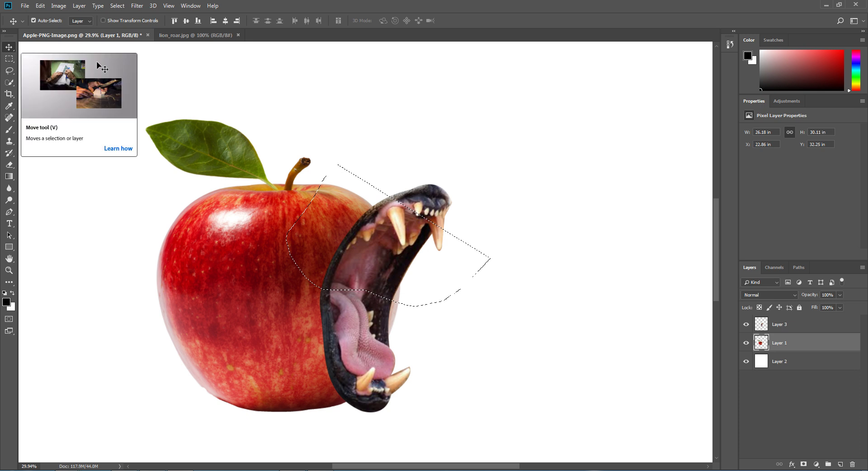
pyautogui.press('Up')
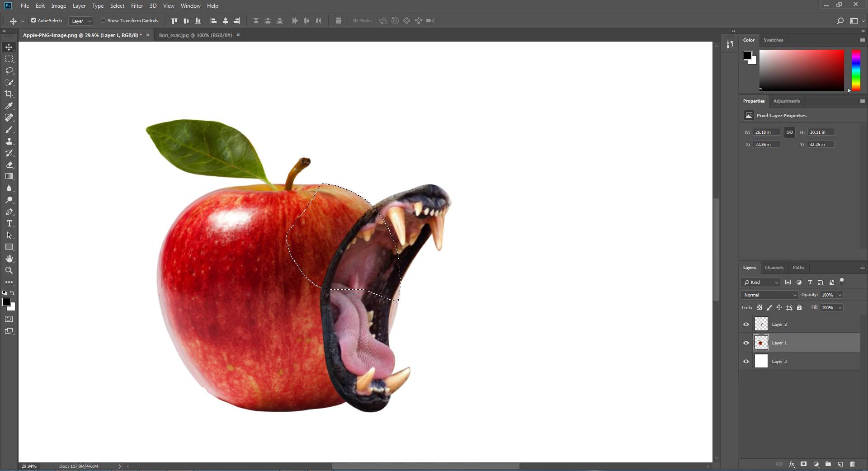
pyautogui.hotkey('ctrl', 'z')
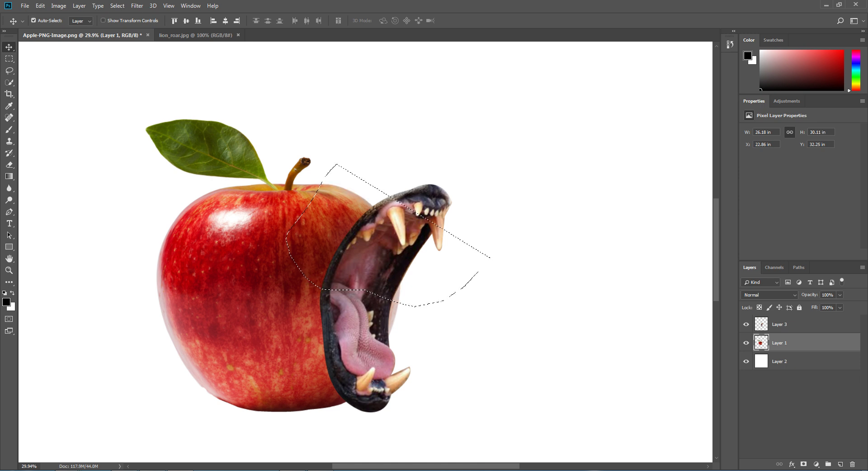
pyautogui.hotkey('ctrl', 'z')
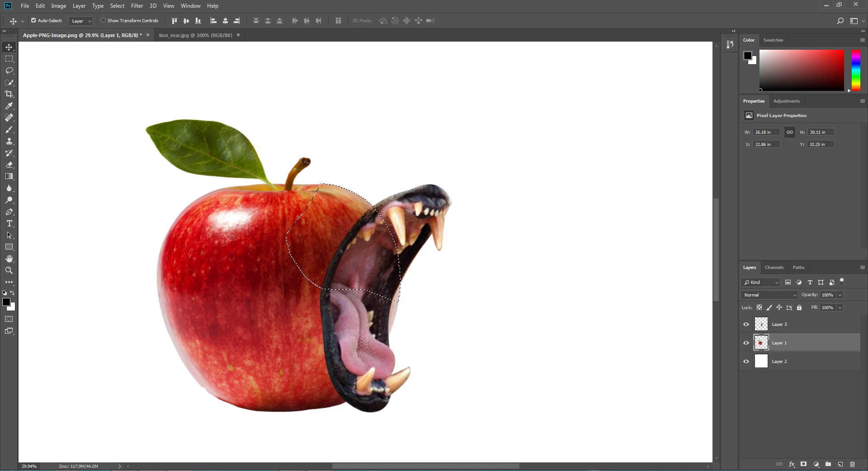
# Step: Warp the selected apple part, stretching its upper-right side outward behind the lion's upper jaw
pyautogui.hotkey('ctrl', 't')
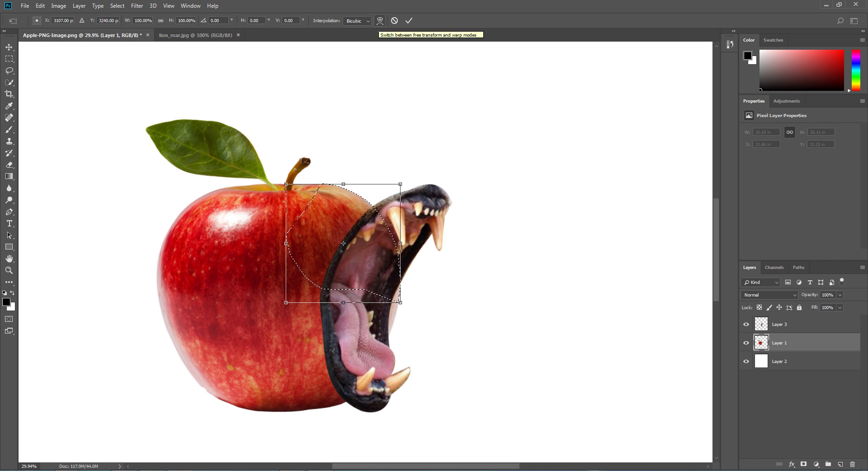
pyautogui.click(380, 21)
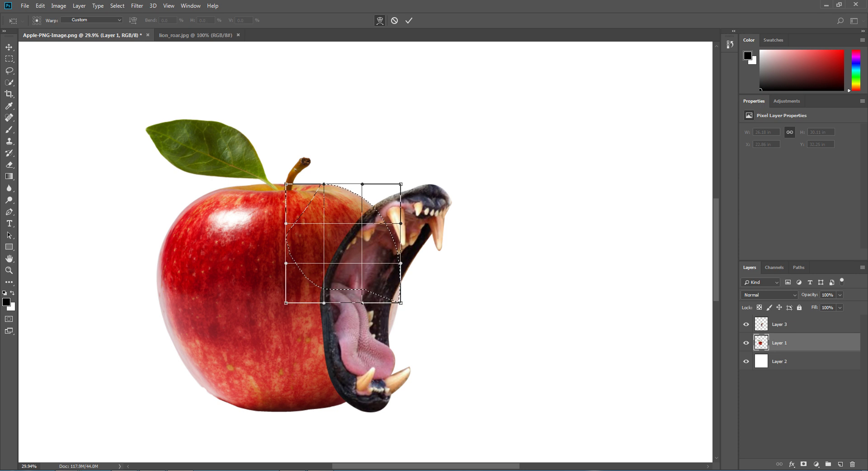
pyautogui.scroll(5, 383, 251)
pyautogui.moveTo(412, 207); pyautogui.dragTo(638, 96)
pyautogui.moveTo(412, 142); pyautogui.dragTo(412, 126)
pyautogui.moveTo(345, 140); pyautogui.dragTo(341, 137)
pyautogui.moveTo(454, 248); pyautogui.dragTo(507, 300)
pyautogui.moveTo(503, 154); pyautogui.dragTo(471, 107)
pyautogui.hotkey('ctrl', 'z')
pyautogui.moveTo(486, 278); pyautogui.dragTo(446, 195)
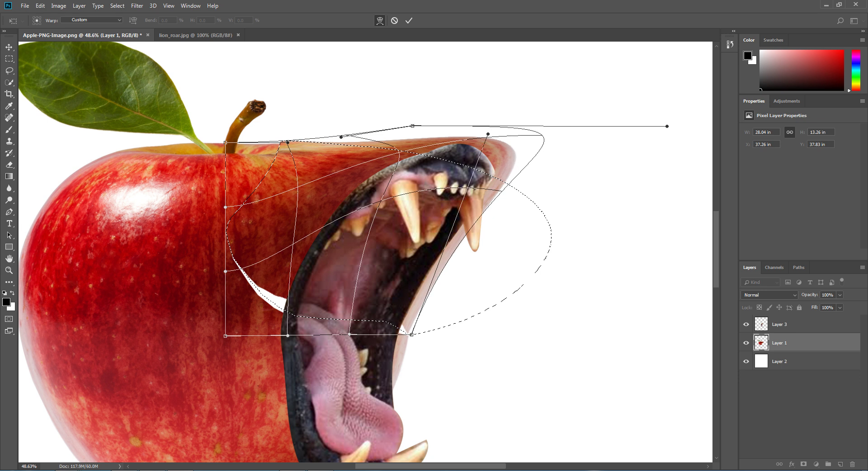
# Step: Reshape the warp's upper-right corner so the apple's skin follows the lion's upper jaw, apply it and deselect
pyautogui.moveTo(413, 126); pyautogui.dragTo(388, 89)
pyautogui.moveTo(667, 126); pyautogui.dragTo(620, 154)
pyautogui.moveTo(341, 137); pyautogui.dragTo(343, 164)
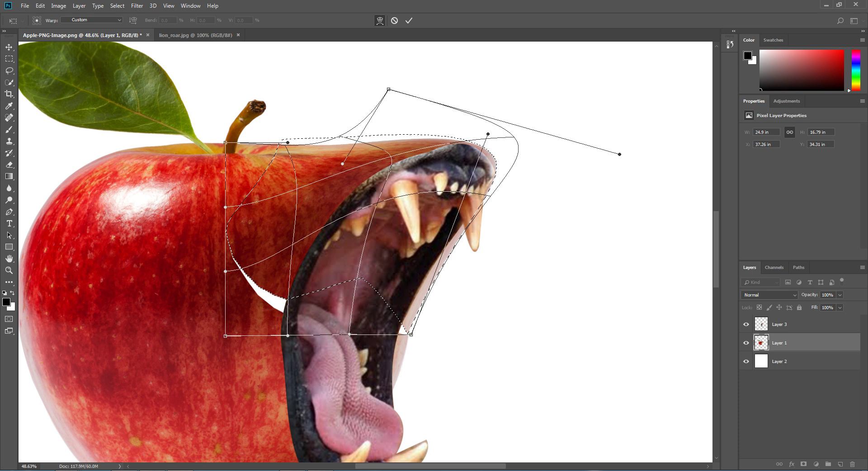
pyautogui.moveTo(287, 143); pyautogui.dragTo(280, 134)
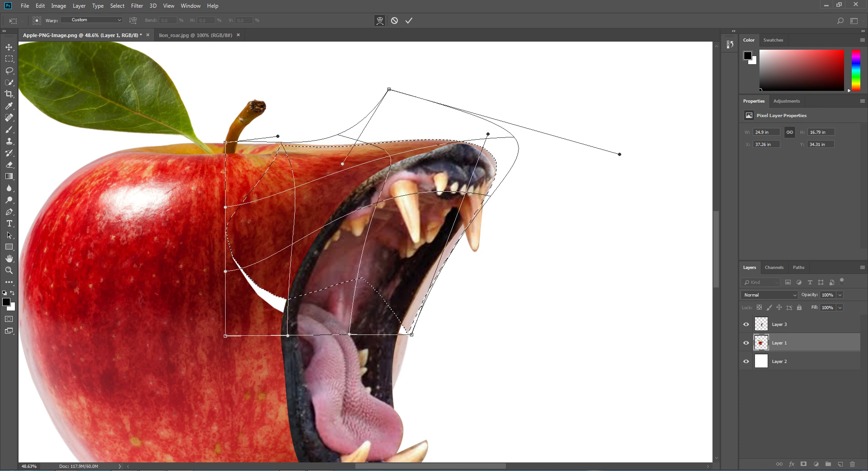
pyautogui.press('Return')
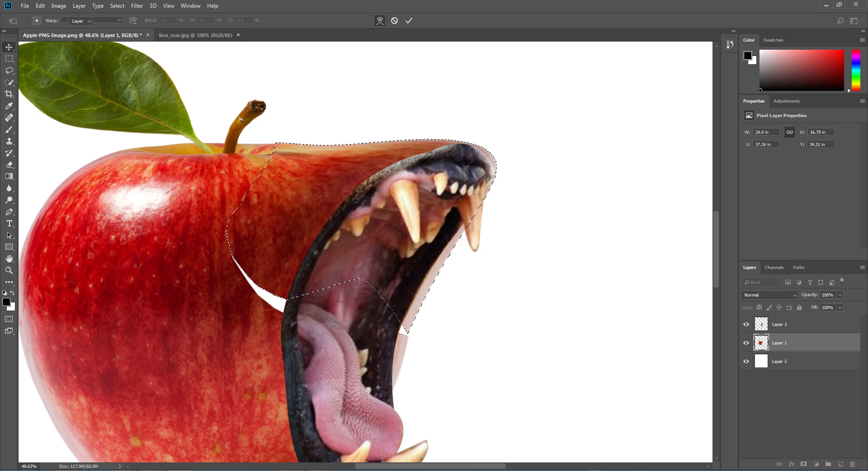
pyautogui.hotkey('ctrl', 'd')
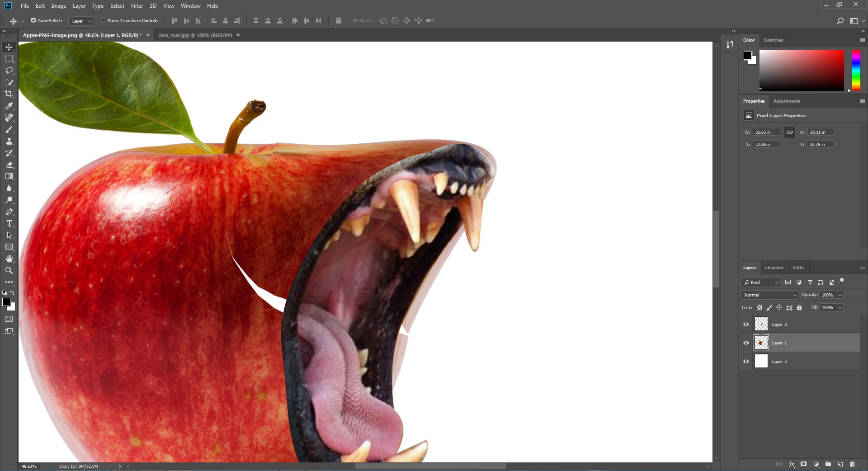
# Step: Undo the warp of the apple's upper-right part and clear the selection
pyautogui.hotkey('ctrl', 'alt', 'z')
pyautogui.hotkey('ctrl', 'alt', 'z')
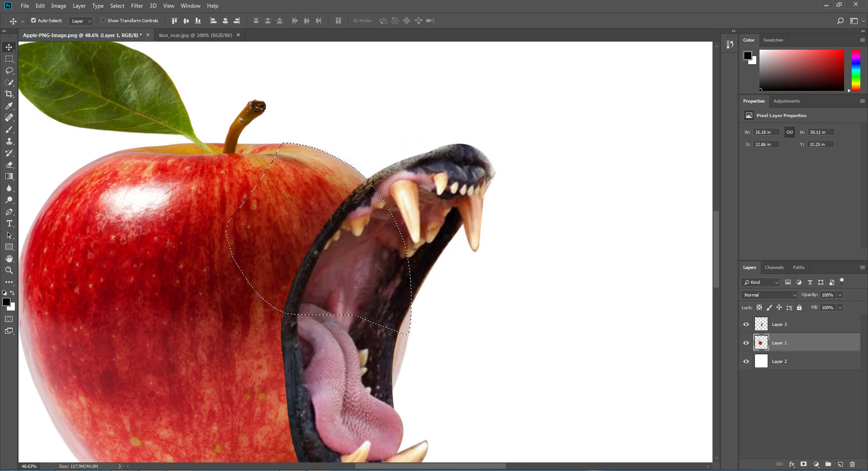
pyautogui.hotkey('ctrl', 'd')
pyautogui.click(9, 59)
pyautogui.hotkey('ctrl', 'alt', 'z')
pyautogui.hotkey('ctrl', 'alt', 'z')
pyautogui.hotkey('ctrl', 'd')
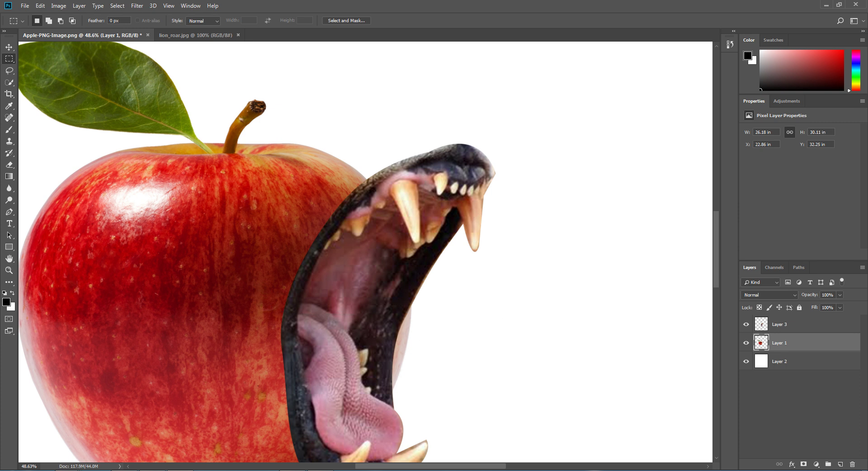
# Step: Lasso a larger upper-right area of the apple around the upper jaw and nudge it to shrink the selection to the apple's pixels
pyautogui.rightClick(9, 70)
pyautogui.click(45, 79)
pyautogui.click(286, 135)
pyautogui.moveTo(242, 166)
pyautogui.mouseDown()
pyautogui.moveTo(248, 285)
pyautogui.moveTo(446, 359)
pyautogui.moveTo(511, 181)
pyautogui.moveTo(373, 114)
pyautogui.moveTo(291, 131)
pyautogui.mouseUp()
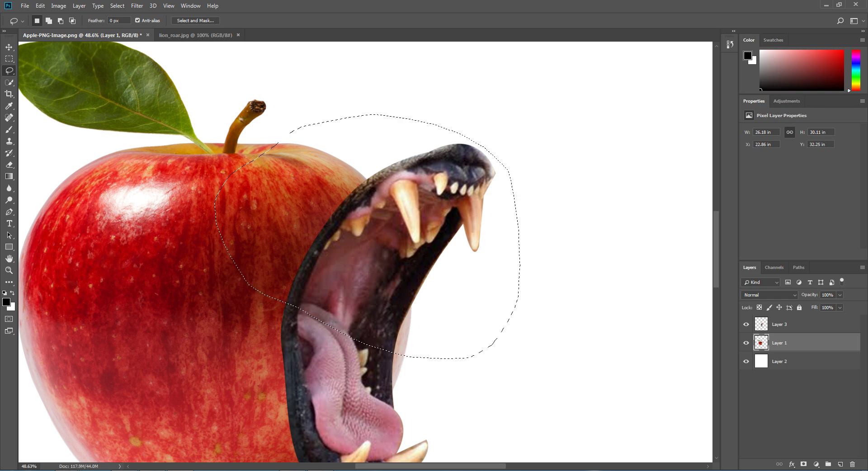
pyautogui.press('v')
pyautogui.press('Right')
pyautogui.press('Left')
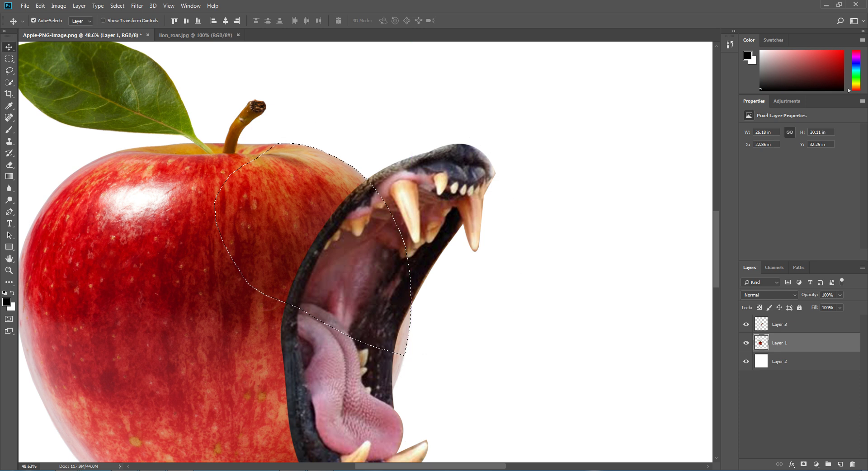
# Step: Warp the selected apple part, pulling its right side outward and up behind the lion's upper jaw
pyautogui.hotkey('ctrl', 't')
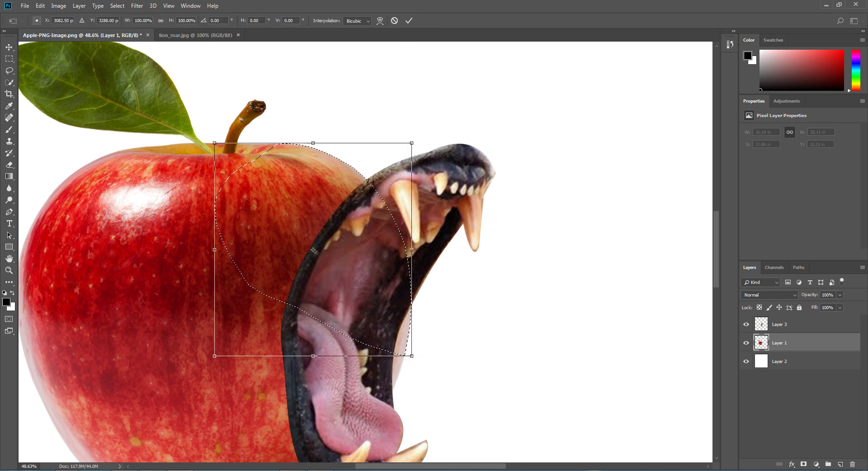
pyautogui.click(380, 20)
pyautogui.moveTo(412, 214); pyautogui.dragTo(525, 213)
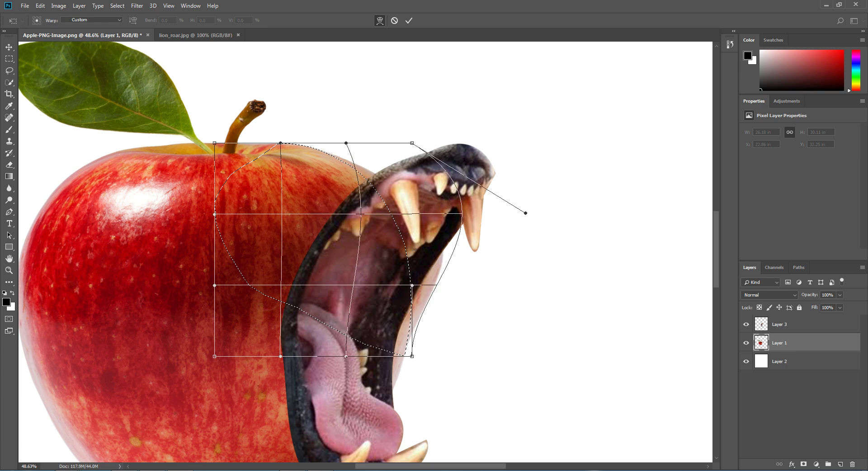
pyautogui.moveTo(429, 190); pyautogui.dragTo(411, 131)
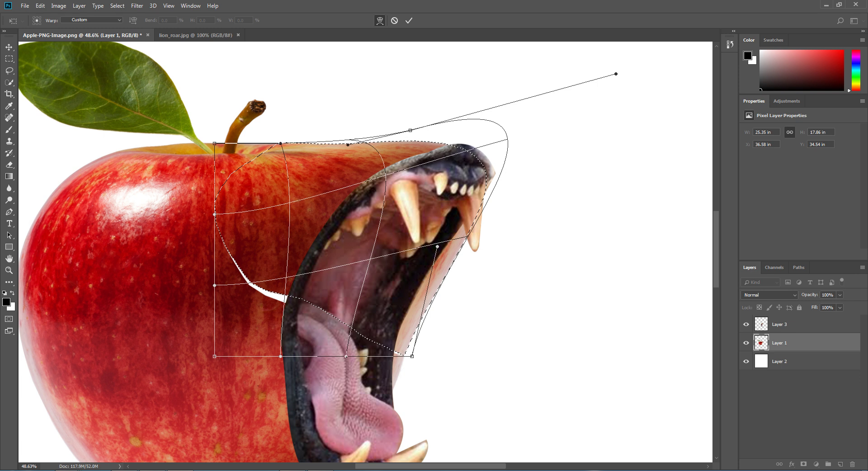
# Step: Fine-tune the warp along the apple's top contour and the jaw tip, apply it and deselect
pyautogui.moveTo(346, 143); pyautogui.dragTo(337, 152)
pyautogui.moveTo(280, 143); pyautogui.dragTo(280, 130)
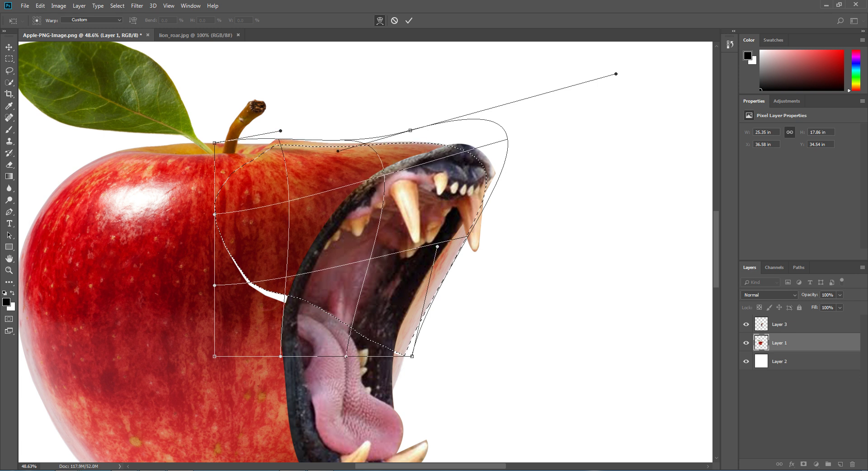
pyautogui.moveTo(616, 74); pyautogui.dragTo(628, 58)
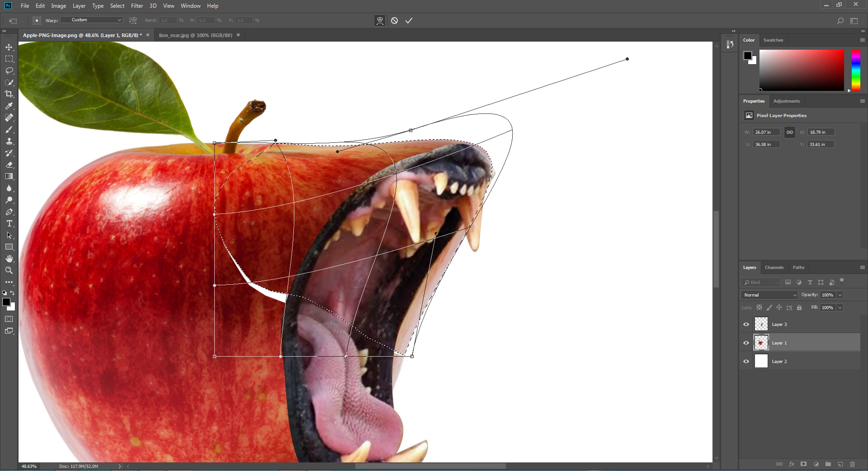
pyautogui.moveTo(628, 58); pyautogui.dragTo(632, 61)
pyautogui.moveTo(448, 265); pyautogui.dragTo(650, 290)
pyautogui.hotkey('ctrl', 'z')
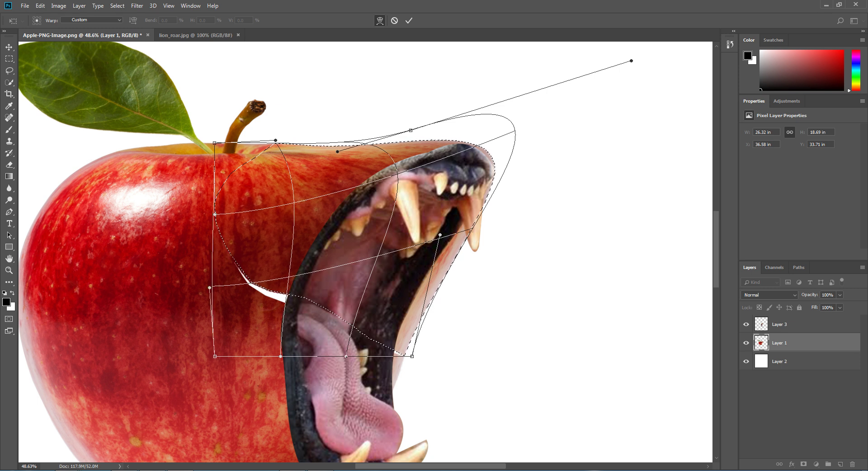
pyautogui.press('Return')
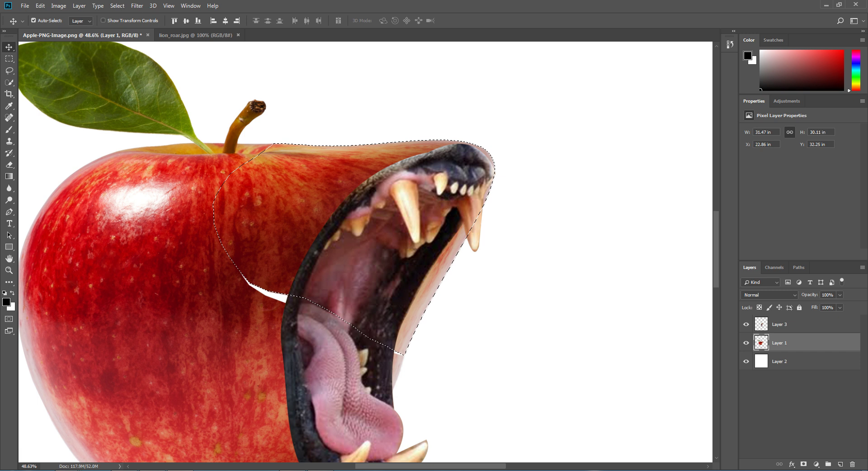
pyautogui.hotkey('ctrl', 't')
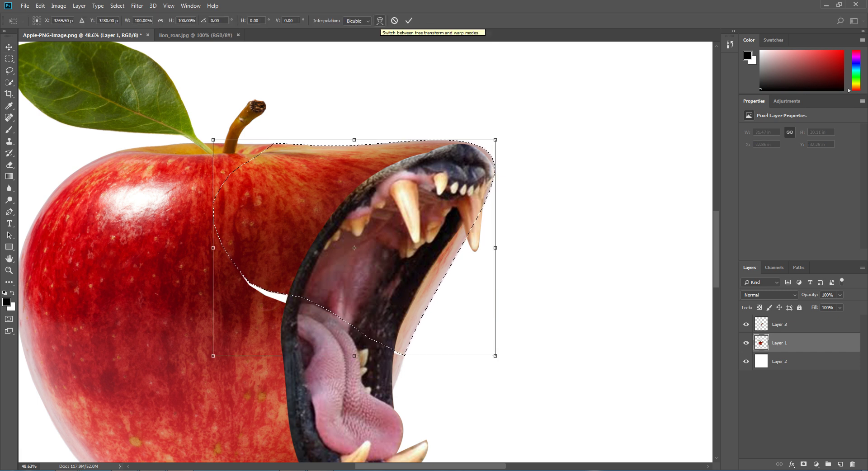
pyautogui.press('Return')
pyautogui.hotkey('ctrl', 'd')
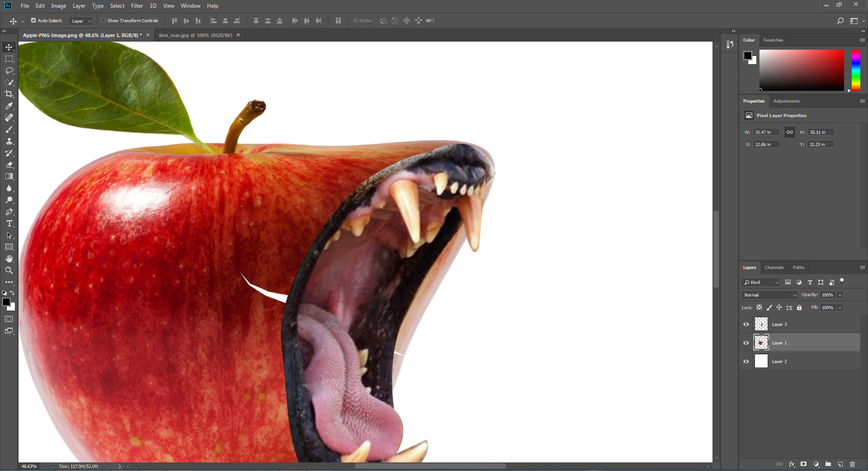
# Step: Cover the white gap in the apple's skin beside the mouth using the Clone Stamp with a size 200 brush
pyautogui.scroll(-3, 382, 315)
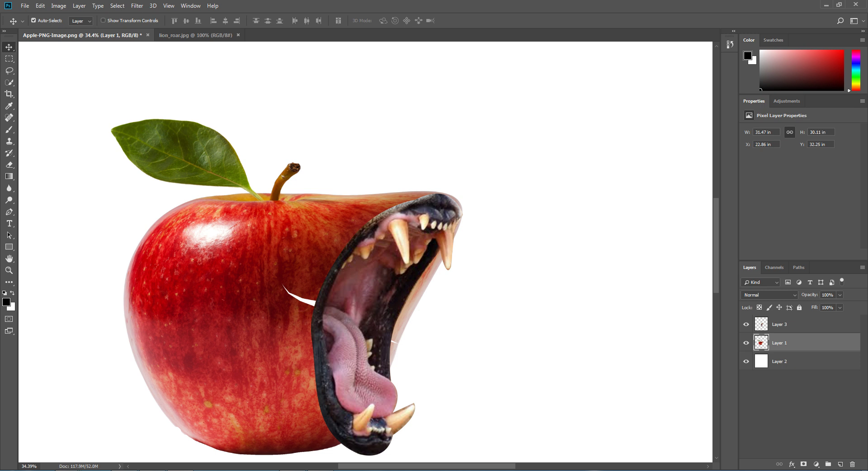
pyautogui.press('s')
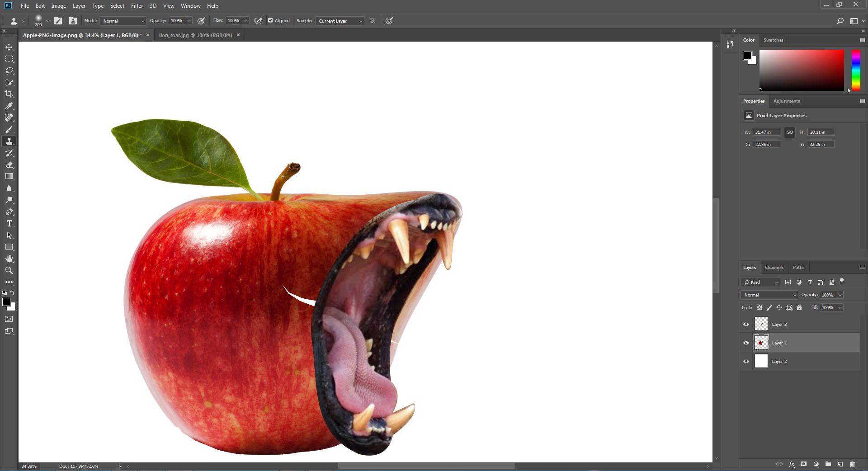
pyautogui.click(298, 297)
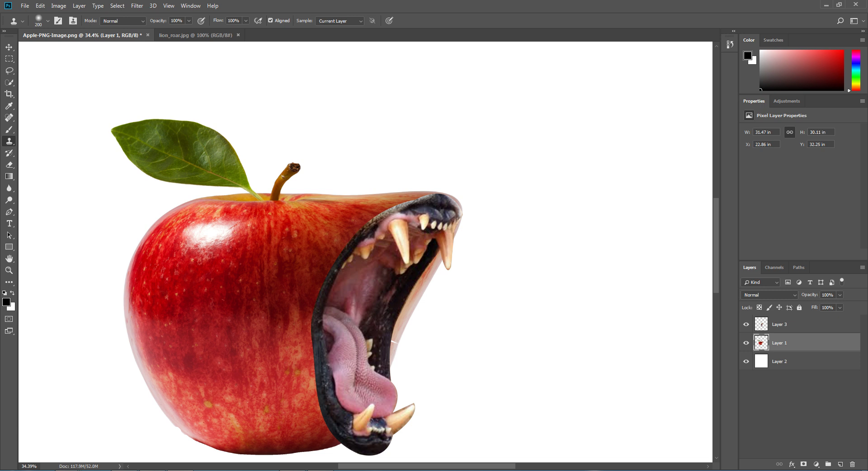
# Step: Lasso the apple's lower part around the lion's lower jaw and nudge it to shrink the selection to the apple's pixels
pyautogui.moveTo(392, 383); pyautogui.dragTo(418, 315)
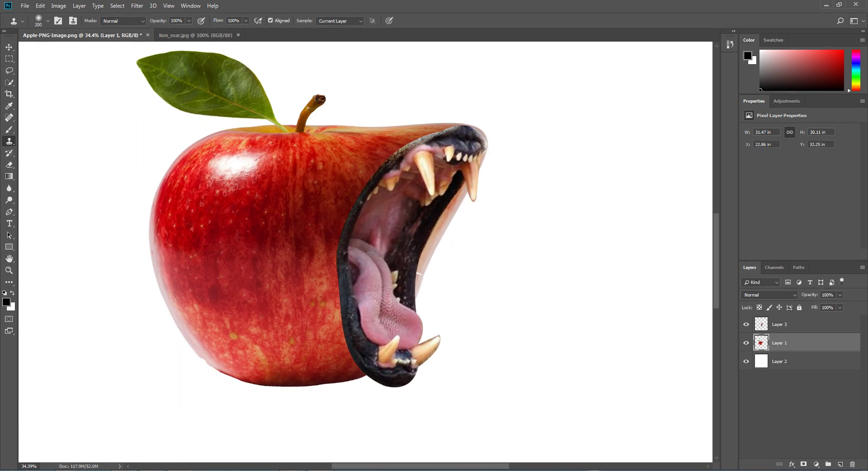
pyautogui.press('l')
pyautogui.moveTo(406, 274)
pyautogui.mouseDown()
pyautogui.moveTo(258, 310)
pyautogui.moveTo(195, 388)
pyautogui.moveTo(387, 408)
pyautogui.moveTo(442, 299)
pyautogui.mouseUp()
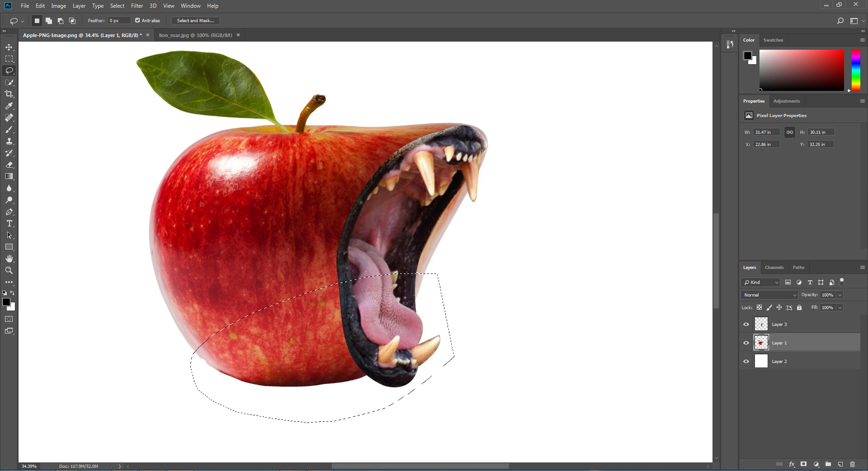
pyautogui.press('v')
pyautogui.press('Up')
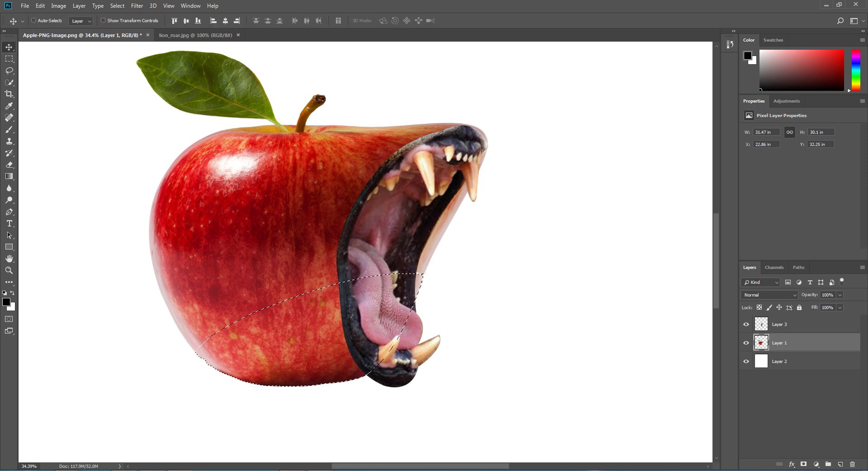
# Step: Warp the selected lower part, stretching its lower-right corner down and outward behind the lion's lower jaw and adjusting the bottom contour
pyautogui.hotkey('ctrl', 't')
pyautogui.click(380, 21)
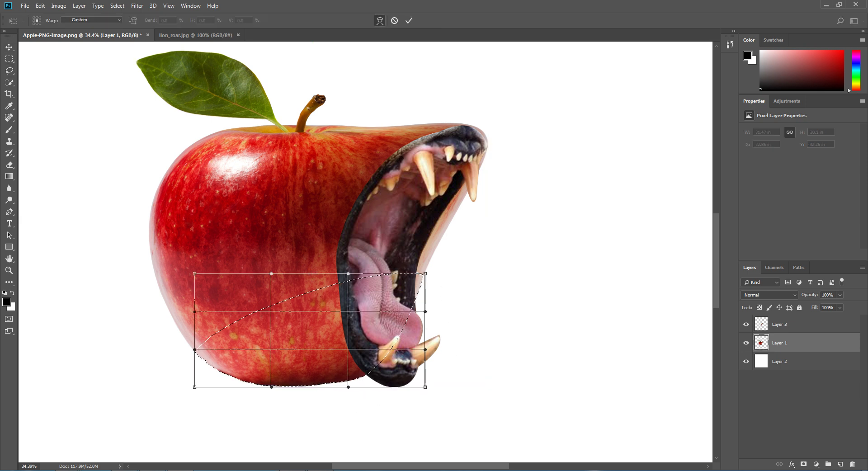
pyautogui.moveTo(425, 350); pyautogui.dragTo(478, 443)
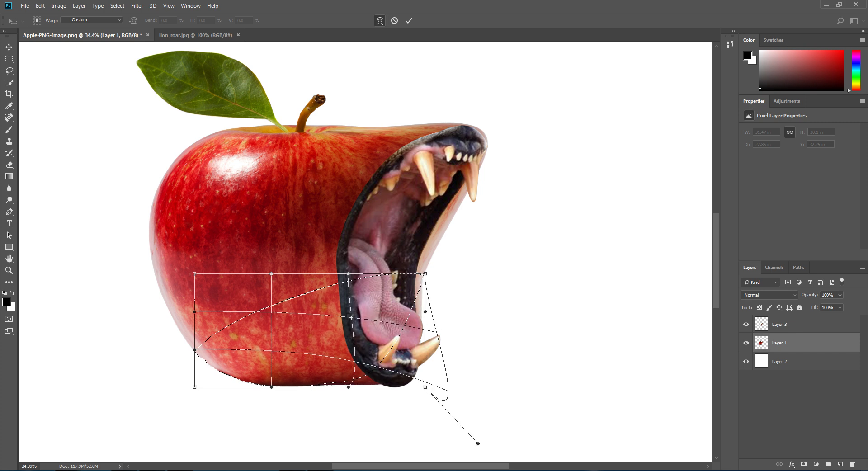
pyautogui.moveTo(423, 389); pyautogui.dragTo(416, 404)
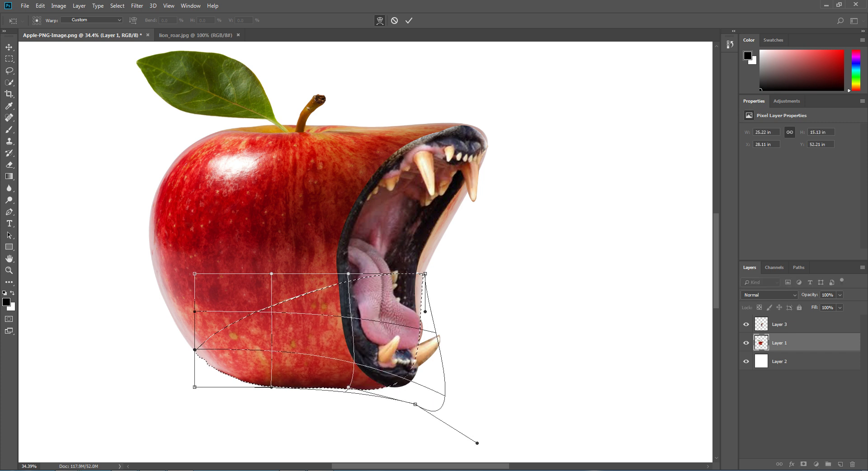
pyautogui.moveTo(477, 443); pyautogui.dragTo(481, 459)
pyautogui.moveTo(270, 382); pyautogui.dragTo(263, 380)
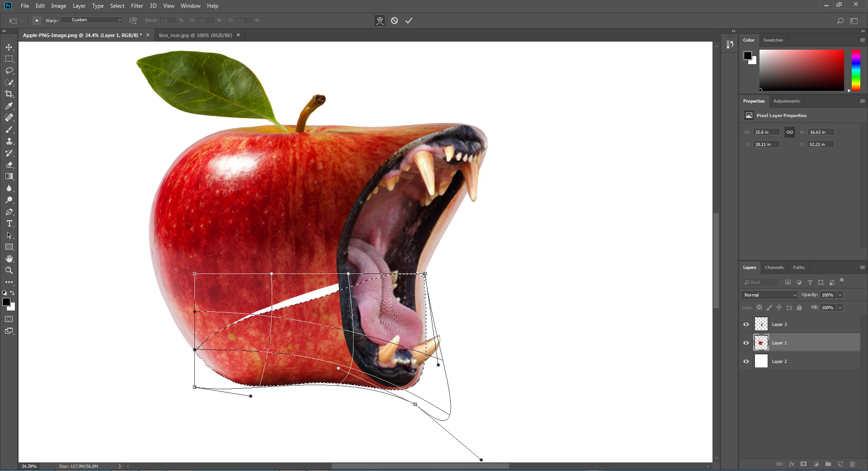
# Step: Pull the warped part back along the lower jaw and up to close the gap in the skin, apply the warp and deselect
pyautogui.moveTo(407, 325); pyautogui.dragTo(404, 324)
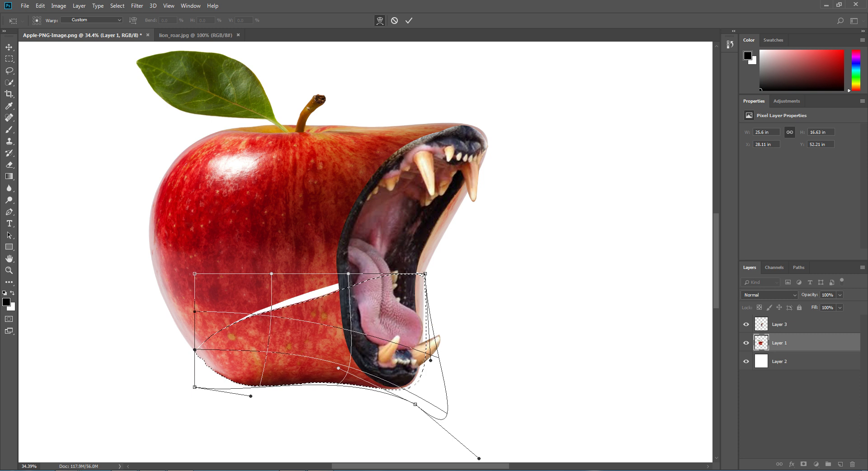
pyautogui.moveTo(334, 294); pyautogui.dragTo(332, 283)
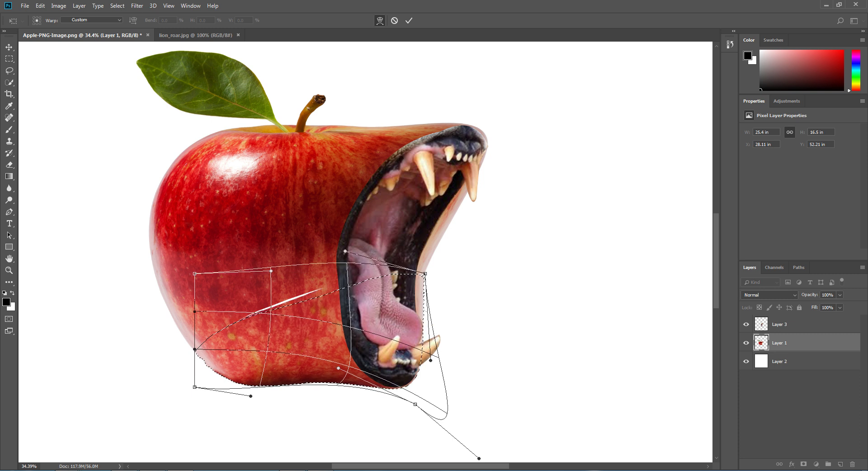
pyautogui.moveTo(286, 309); pyautogui.dragTo(285, 300)
pyautogui.press('Return')
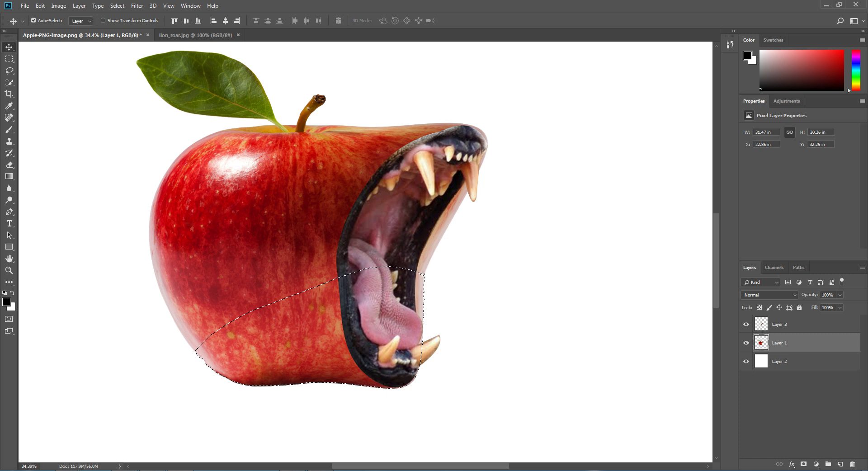
pyautogui.hotkey('ctrl', 'd')
# Step: Erase the apple skin showing outside the open mouth between the upper and lower jaws, using an eraser of size 175
pyautogui.scroll(-3, 482, 267)
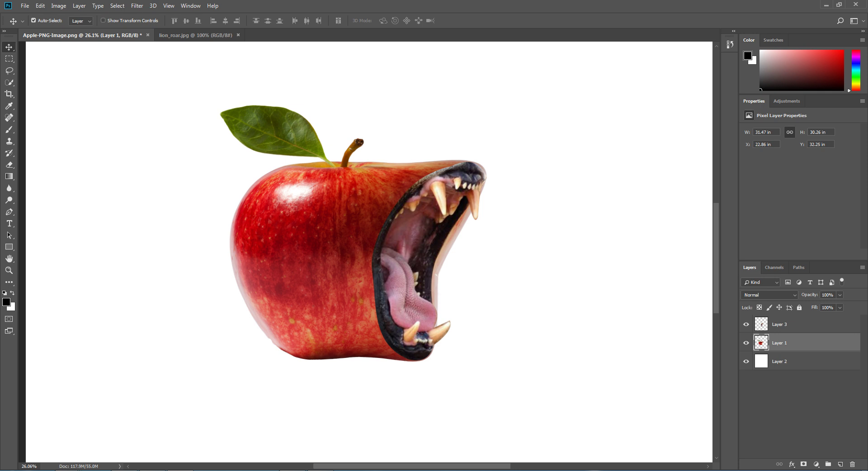
pyautogui.press('e')
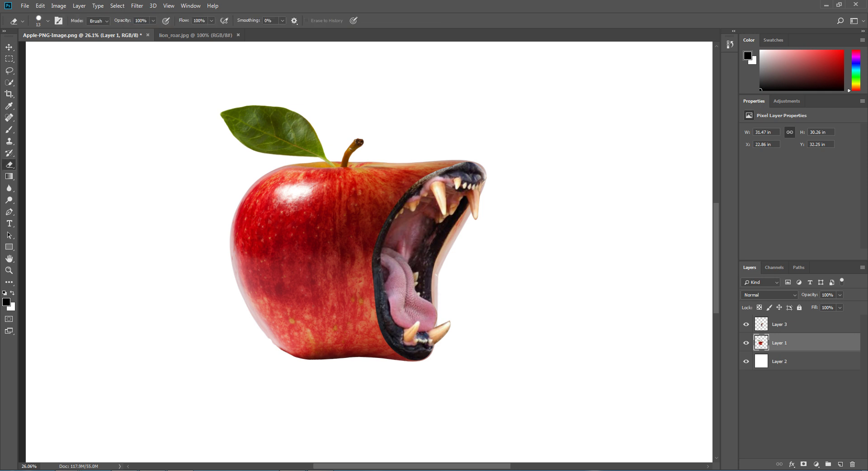
pyautogui.press(']')
pyautogui.press(']')
pyautogui.press(']')
pyautogui.press(']')
pyautogui.press(']')
pyautogui.press(']')
pyautogui.press(']')
pyautogui.press(']')
pyautogui.press(']')
pyautogui.press(']')
pyautogui.press(']')
pyautogui.press(']')
pyautogui.moveTo(483, 183)
pyautogui.mouseDown()
pyautogui.moveTo(441, 255)
pyautogui.moveTo(435, 325)
pyautogui.mouseUp()
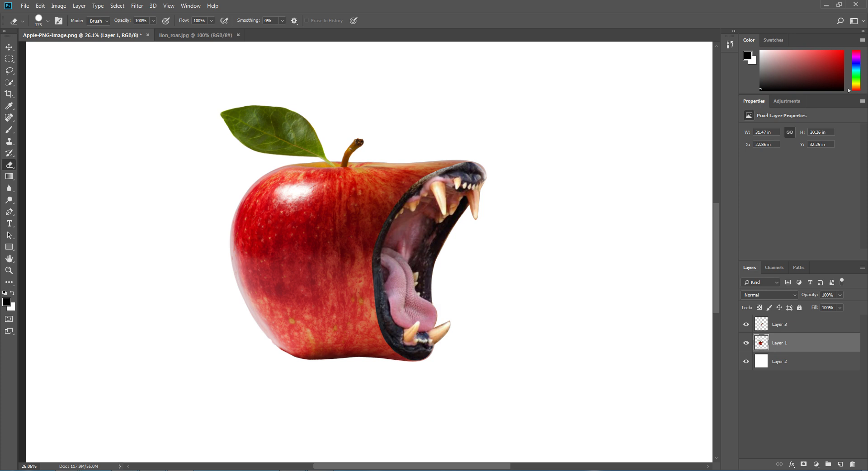
# Step: Lower the eraser brush's hardness to get a soft edge for the skin around the upper jaw
pyautogui.scroll(5, 396, 198)
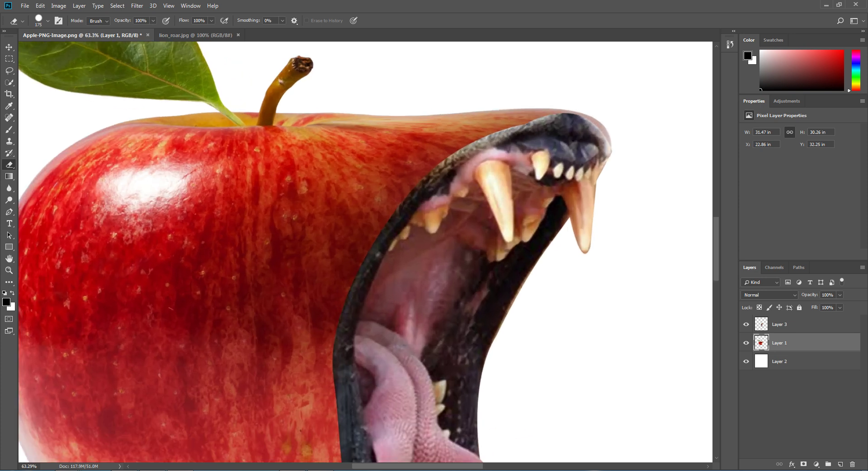
pyautogui.click(48, 21)
pyautogui.moveTo(108, 71); pyautogui.dragTo(50, 70)
pyautogui.press('Return')
pyautogui.scroll(5, 551, 100)
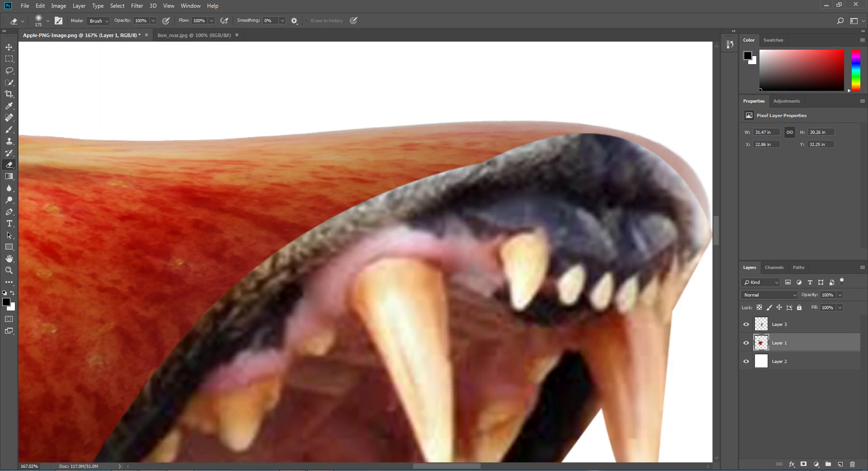
# Step: Select Layer 3 and try erasing the upper jaw's outer edge at full opacity, undoing the stroke
pyautogui.click(779, 325)
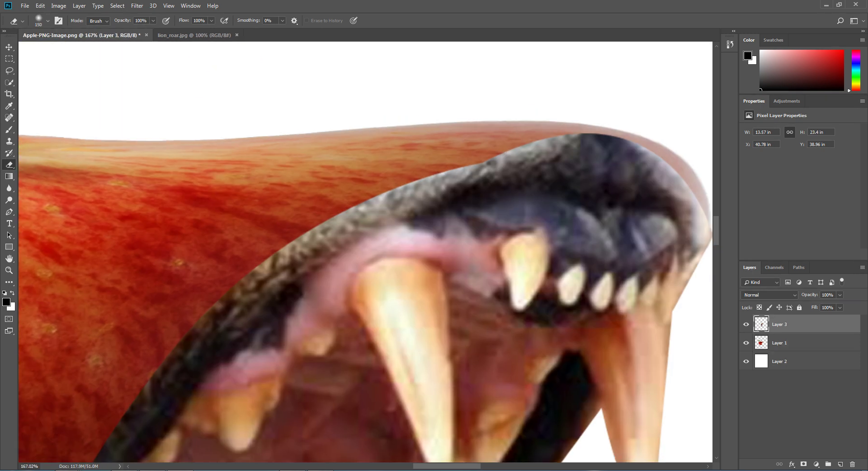
pyautogui.moveTo(701, 222)
pyautogui.mouseDown()
pyautogui.moveTo(674, 172)
pyautogui.moveTo(633, 153)
pyautogui.moveTo(556, 141)
pyautogui.mouseUp()
pyautogui.hotkey('ctrl', 'z')
pyautogui.hotkey('ctrl', 'z')
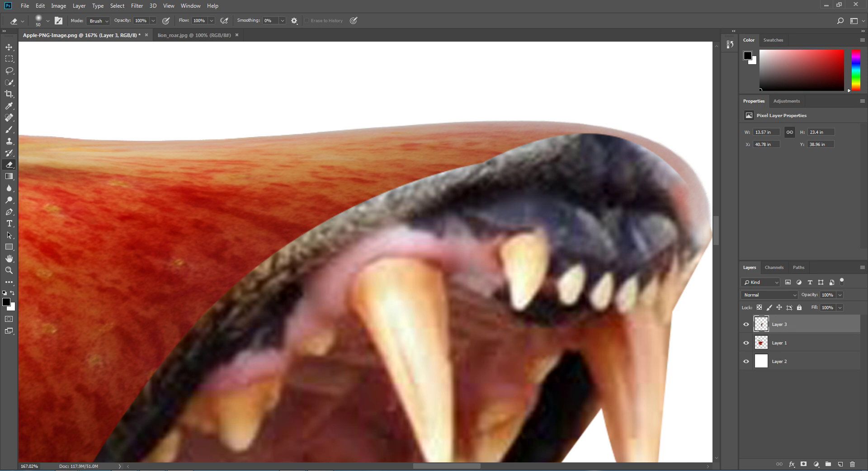
# Step: Soften the tip and upper edge of the lion's upper jaw with a size 50 eraser at 48% opacity
pyautogui.click(154, 20)
pyautogui.moveTo(155, 30); pyautogui.dragTo(132, 30)
pyautogui.press('Return')
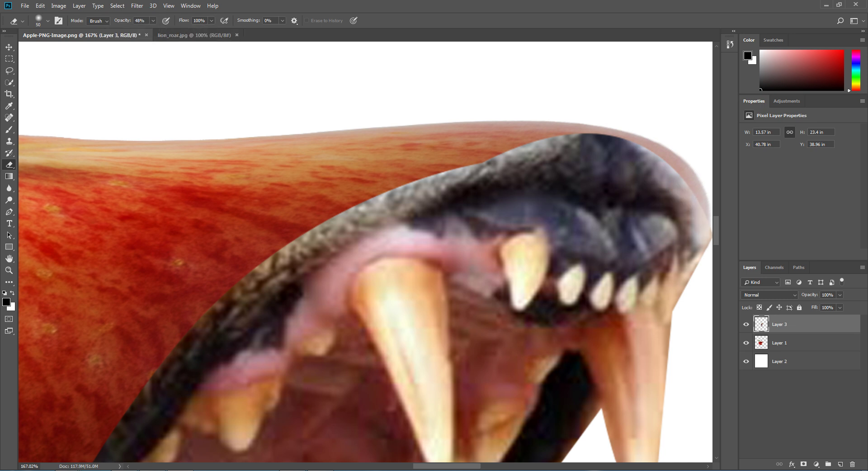
pyautogui.click(628, 146)
pyautogui.moveTo(627, 151)
pyautogui.mouseDown()
pyautogui.moveTo(583, 132)
pyautogui.moveTo(613, 135)
pyautogui.mouseUp()
pyautogui.moveTo(545, 143); pyautogui.dragTo(433, 179)
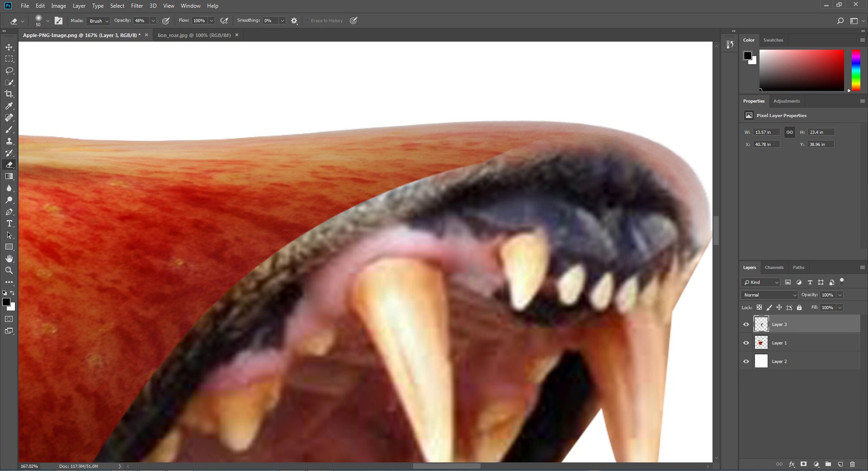
# Step: Raise the eraser opacity to 72% and blend the upper jaw's furry edge into the apple skin
pyautogui.click(153, 21)
pyautogui.moveTo(153, 31); pyautogui.dragTo(163, 31)
pyautogui.moveTo(598, 138); pyautogui.dragTo(529, 144)
pyautogui.moveTo(466, 168)
pyautogui.mouseDown()
pyautogui.moveTo(389, 192)
pyautogui.moveTo(500, 161)
pyautogui.mouseUp()
pyautogui.moveTo(406, 192)
pyautogui.mouseDown()
pyautogui.moveTo(308, 233)
pyautogui.moveTo(443, 187)
pyautogui.mouseUp()
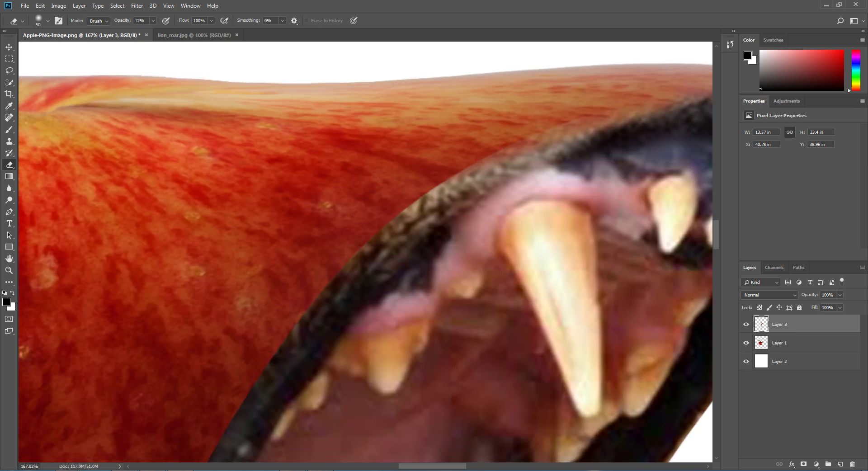
pyautogui.moveTo(483, 155)
pyautogui.mouseDown()
pyautogui.moveTo(402, 202)
pyautogui.moveTo(463, 171)
pyautogui.moveTo(400, 209)
pyautogui.moveTo(362, 250)
pyautogui.moveTo(508, 154)
pyautogui.mouseUp()
pyautogui.moveTo(316, 280); pyautogui.dragTo(456, 183)
pyautogui.click(460, 180)
pyautogui.moveTo(414, 265); pyautogui.dragTo(475, 186)
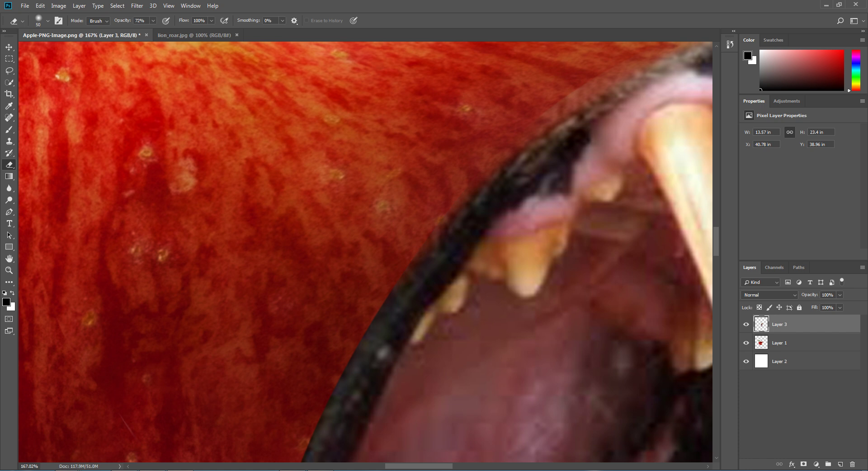
# Step: Erase softly along the dark lip from the upper jaw around the back of the mouth, redoing one undone stroke
pyautogui.moveTo(384, 295); pyautogui.dragTo(431, 234)
pyautogui.moveTo(380, 326); pyautogui.dragTo(433, 217)
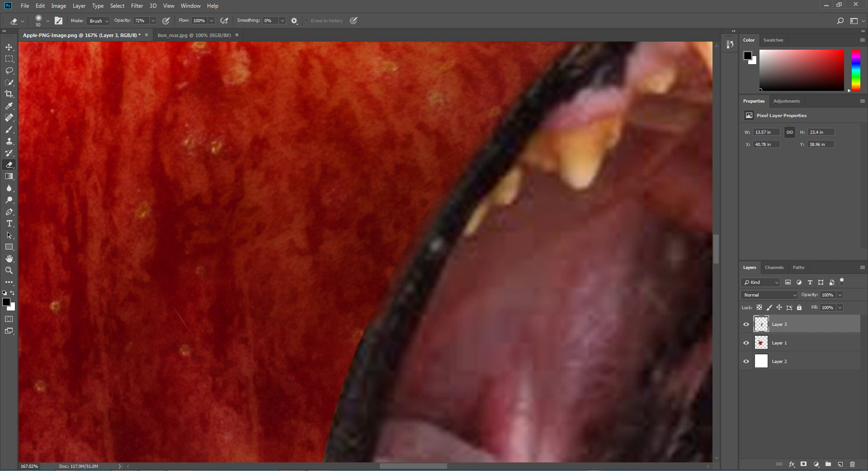
pyautogui.hotkey('ctrl', 'z')
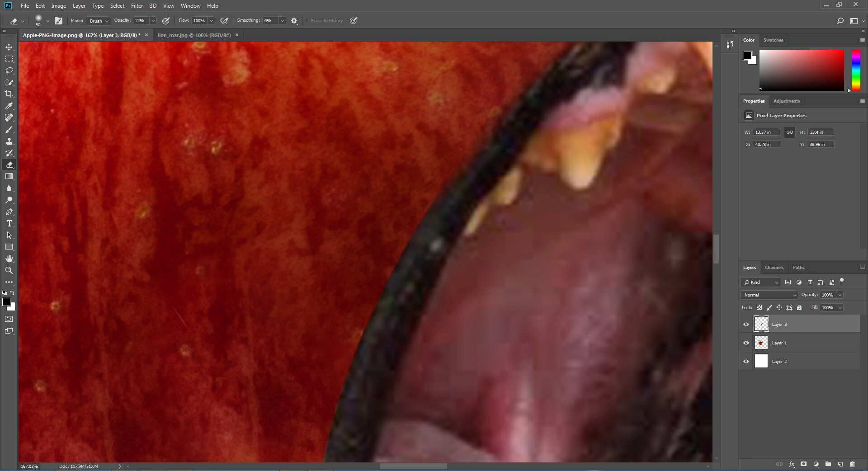
pyautogui.moveTo(421, 224)
pyautogui.mouseDown()
pyautogui.moveTo(367, 332)
pyautogui.moveTo(431, 162)
pyautogui.moveTo(462, 118)
pyautogui.mouseUp()
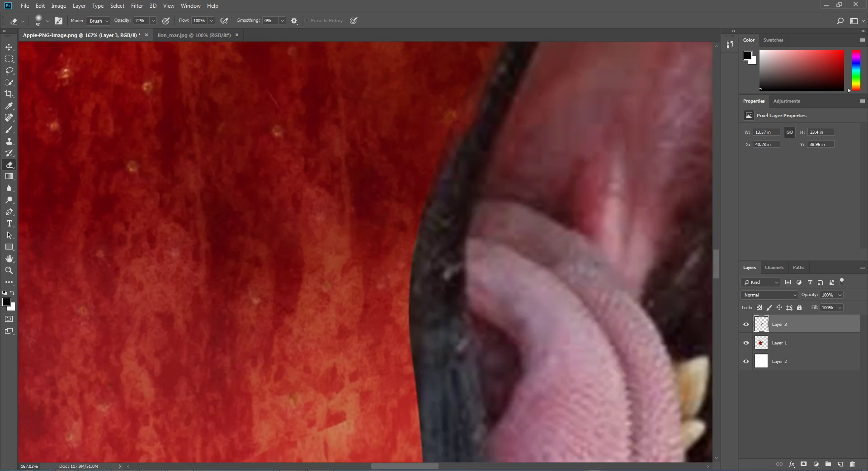
pyautogui.moveTo(418, 244); pyautogui.dragTo(413, 279)
pyautogui.moveTo(404, 307)
pyautogui.mouseDown()
pyautogui.moveTo(404, 352)
pyautogui.moveTo(406, 306)
pyautogui.mouseUp()
pyautogui.scroll(-5, 365, 251)
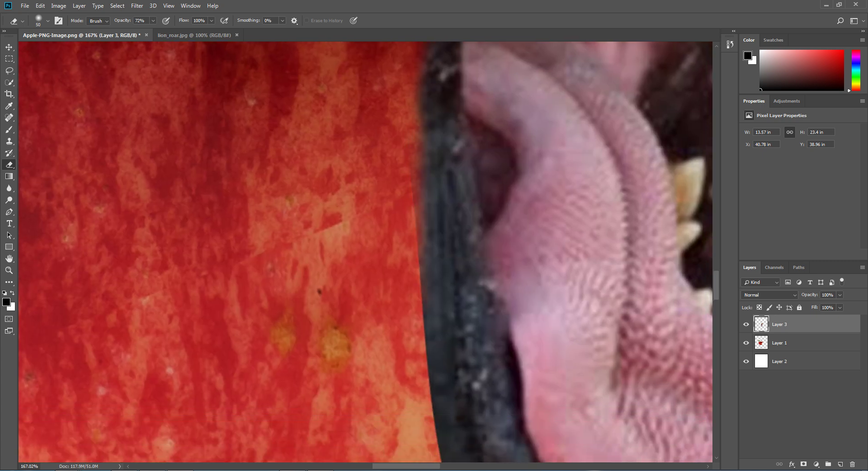
# Step: Blend the dark lip's outer edge into the apple skin from beside the tongue down and around the lower jaw
pyautogui.moveTo(412, 271)
pyautogui.mouseDown()
pyautogui.moveTo(402, 136)
pyautogui.moveTo(411, 228)
pyautogui.mouseUp()
pyautogui.moveTo(408, 175); pyautogui.dragTo(413, 292)
pyautogui.moveTo(409, 251)
pyautogui.mouseDown()
pyautogui.moveTo(426, 364)
pyautogui.moveTo(402, 204)
pyautogui.moveTo(439, 309)
pyautogui.mouseUp()
pyautogui.moveTo(402, 137)
pyautogui.mouseDown()
pyautogui.moveTo(433, 266)
pyautogui.moveTo(505, 379)
pyautogui.moveTo(411, 274)
pyautogui.moveTo(490, 338)
pyautogui.moveTo(466, 321)
pyautogui.moveTo(518, 346)
pyautogui.mouseUp()
pyautogui.moveTo(445, 298)
pyautogui.mouseDown()
pyautogui.moveTo(565, 347)
pyautogui.moveTo(653, 308)
pyautogui.moveTo(674, 265)
pyautogui.moveTo(597, 341)
pyautogui.mouseUp()
pyautogui.moveTo(679, 237)
pyautogui.mouseDown()
pyautogui.moveTo(665, 273)
pyautogui.moveTo(606, 331)
pyautogui.moveTo(571, 343)
pyautogui.mouseUp()
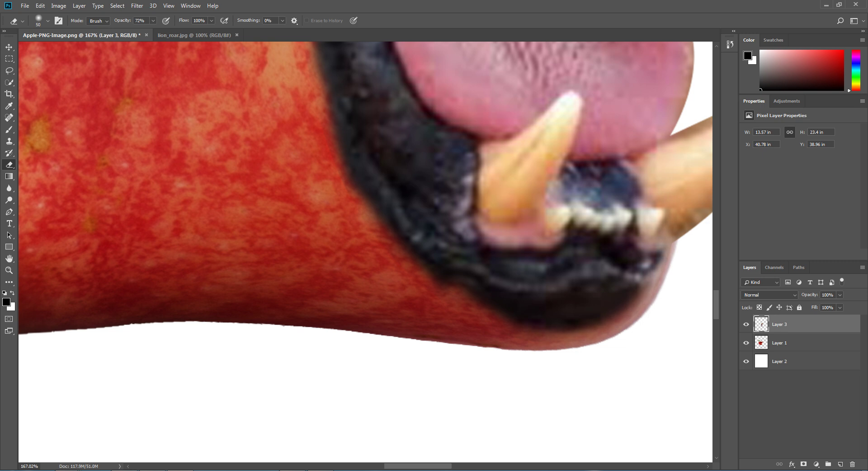
# Step: Darken the lion's mouth edges on Layer 3 with the Burn tool, enlarging the brush up to size 300
pyautogui.moveTo(9, 188)
pyautogui.mouseDown()
pyautogui.moveTo(45, 197)
pyautogui.moveTo(9, 200)
pyautogui.moveTo(45, 209)
pyautogui.mouseUp()
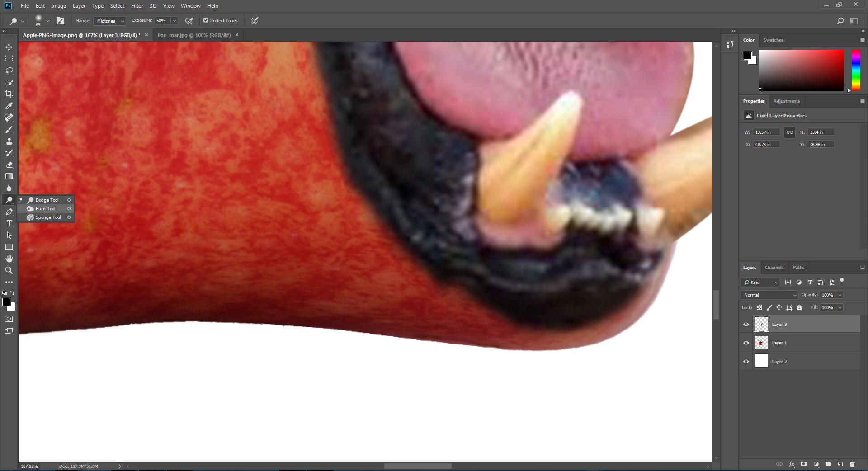
pyautogui.click(46, 208)
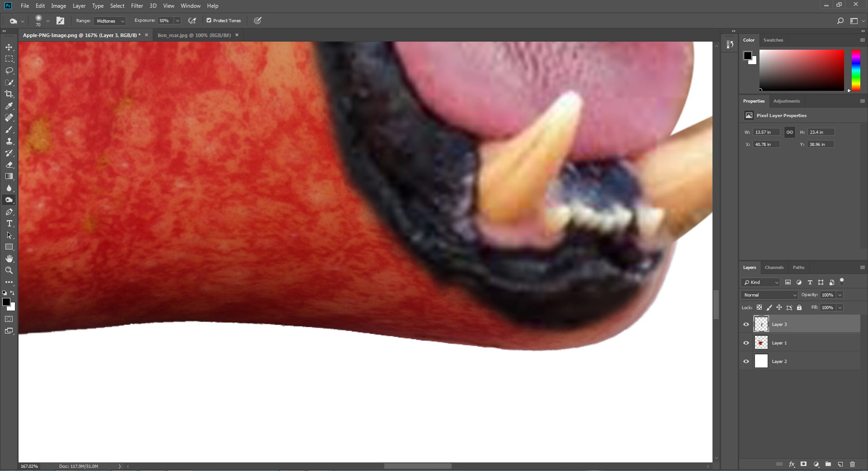
pyautogui.press(']')
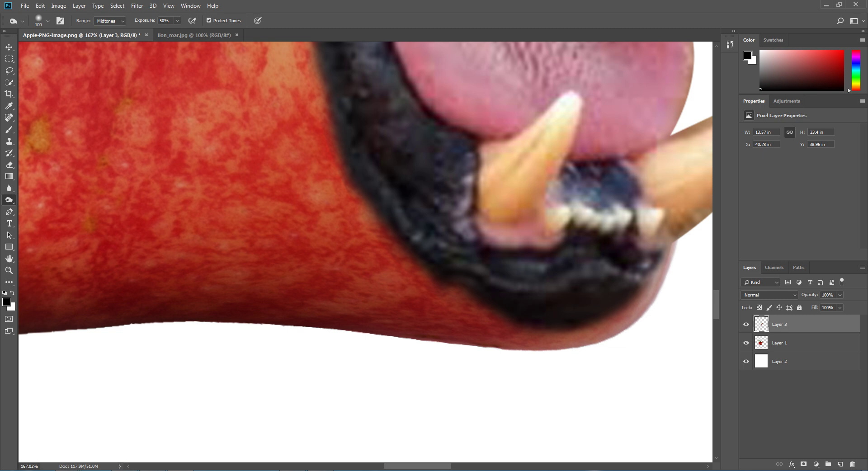
pyautogui.hotkey('ctrl', '0')
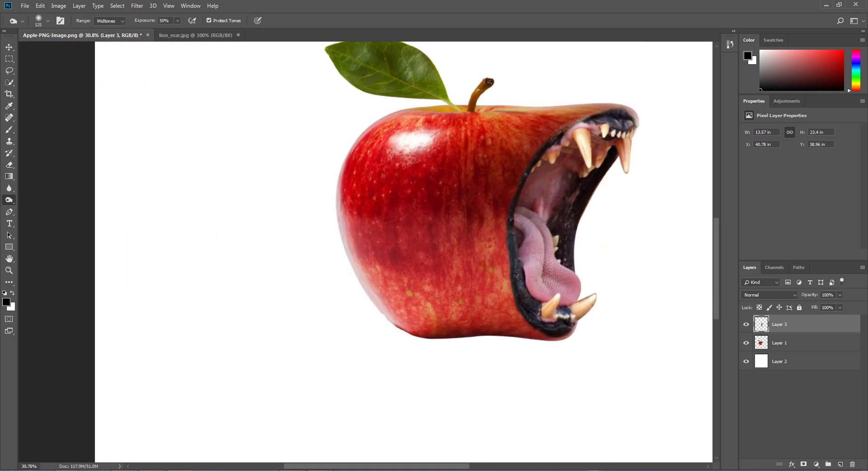
pyautogui.moveTo(572, 132); pyautogui.dragTo(549, 156)
pyautogui.moveTo(519, 252)
pyautogui.mouseDown()
pyautogui.moveTo(540, 310)
pyautogui.moveTo(555, 319)
pyautogui.mouseUp()
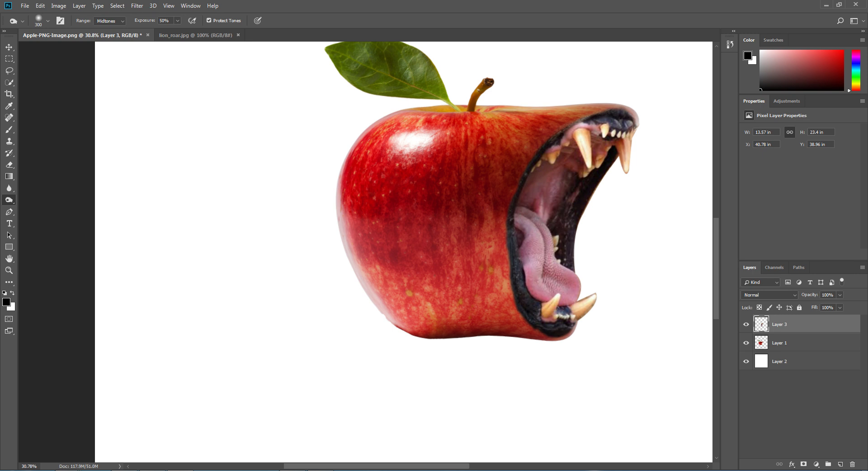
# Step: Burn the apple skin on Layer 1 all around the mouth, along the upper jaw, back edge and lower jaw
pyautogui.click(779, 342)
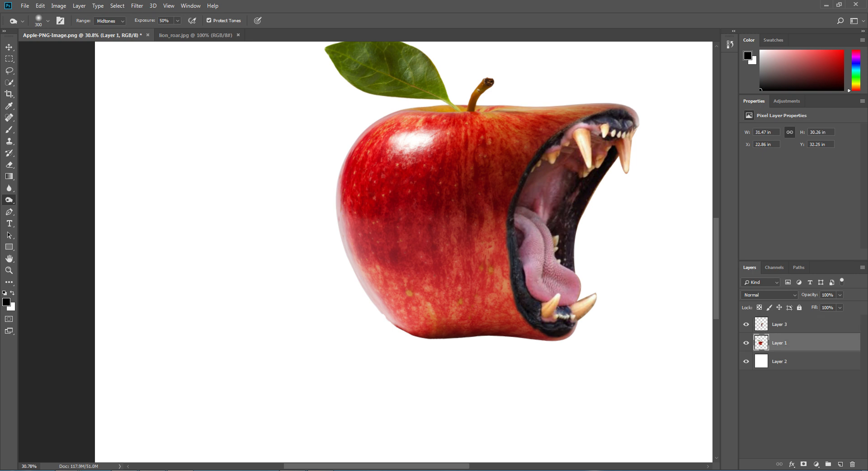
pyautogui.moveTo(636, 111)
pyautogui.mouseDown()
pyautogui.moveTo(566, 115)
pyautogui.moveTo(599, 105)
pyautogui.moveTo(557, 122)
pyautogui.mouseUp()
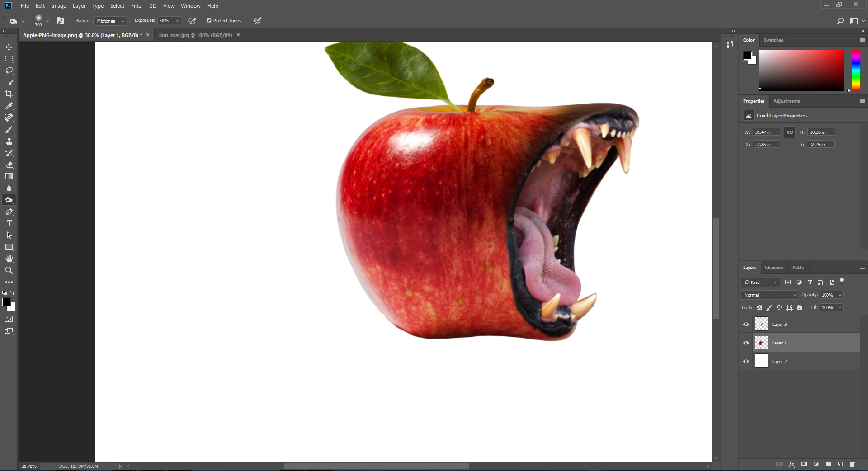
pyautogui.moveTo(503, 213)
pyautogui.mouseDown()
pyautogui.moveTo(506, 317)
pyautogui.moveTo(506, 285)
pyautogui.moveTo(514, 312)
pyautogui.moveTo(571, 331)
pyautogui.moveTo(527, 330)
pyautogui.moveTo(574, 326)
pyautogui.mouseUp()
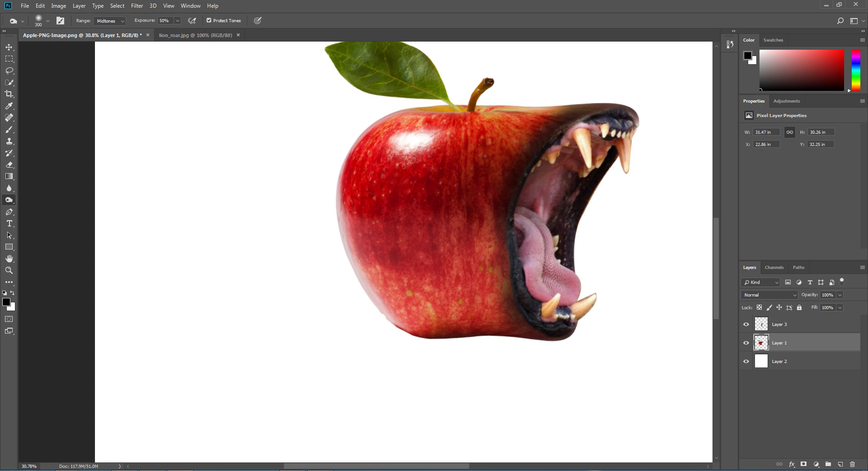
pyautogui.moveTo(503, 292)
pyautogui.mouseDown()
pyautogui.moveTo(502, 260)
pyautogui.moveTo(496, 274)
pyautogui.mouseUp()
pyautogui.moveTo(590, 105); pyautogui.dragTo(636, 115)
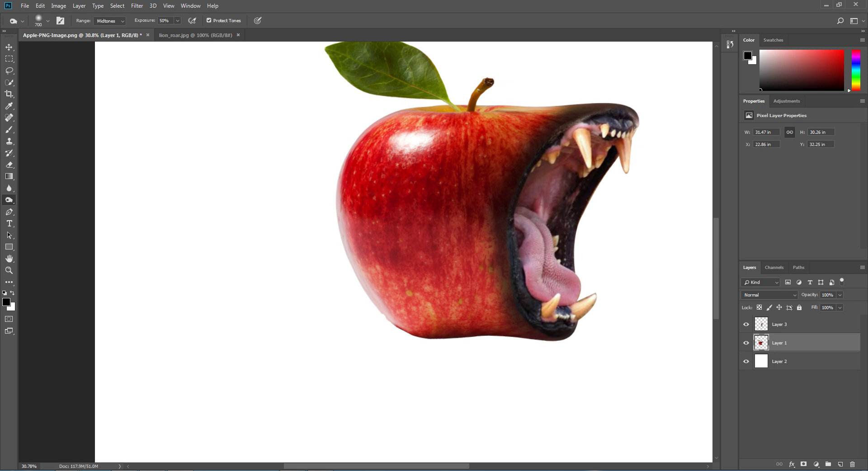
# Step: Darken the apple's outer side, body, stem area and leaf with a size 700 Burn brush
pyautogui.moveTo(345, 181); pyautogui.dragTo(348, 235)
pyautogui.moveTo(349, 235)
pyautogui.mouseDown()
pyautogui.moveTo(380, 307)
pyautogui.moveTo(427, 332)
pyautogui.mouseUp()
pyautogui.moveTo(398, 107)
pyautogui.mouseDown()
pyautogui.moveTo(412, 97)
pyautogui.moveTo(364, 54)
pyautogui.mouseUp()
pyautogui.moveTo(483, 102); pyautogui.dragTo(511, 102)
pyautogui.moveTo(452, 100)
pyautogui.mouseDown()
pyautogui.moveTo(447, 226)
pyautogui.moveTo(491, 321)
pyautogui.moveTo(398, 323)
pyautogui.moveTo(371, 294)
pyautogui.moveTo(418, 318)
pyautogui.mouseUp()
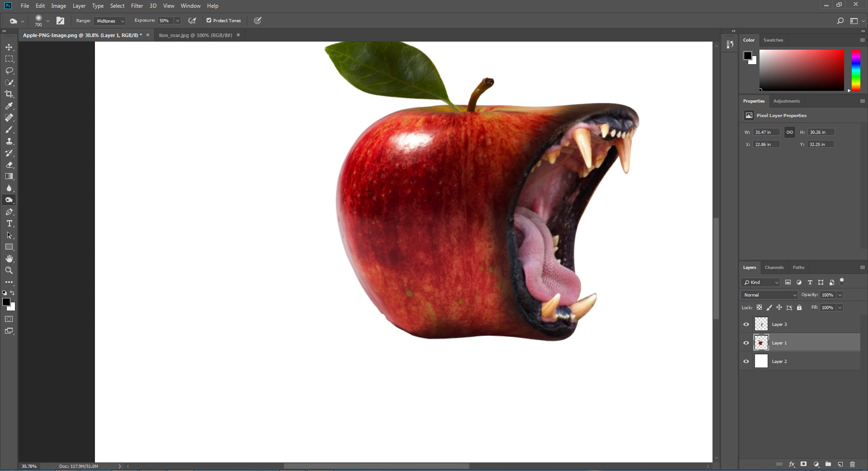
pyautogui.moveTo(418, 318); pyautogui.dragTo(310, 368)
pyautogui.scroll(-3, 606, 287)
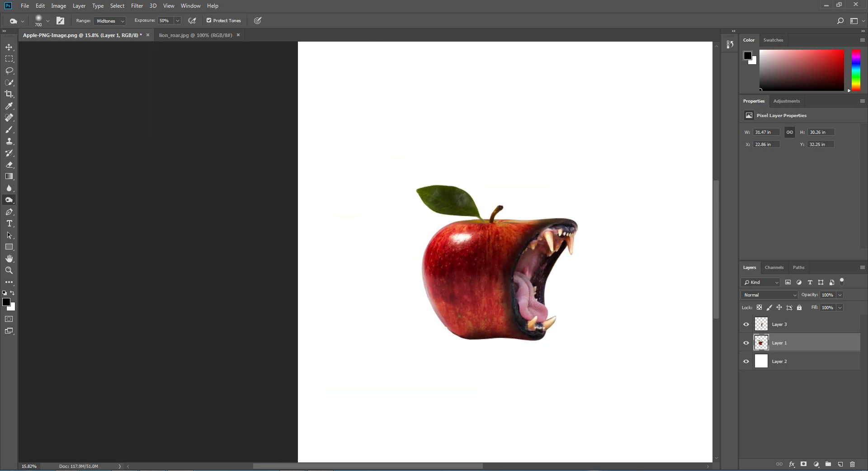
# Step: Duplicate Layer 1 and Layer 3 together and merge the two copies into one layer
pyautogui.press('v')
pyautogui.scroll(4, 605, 305)
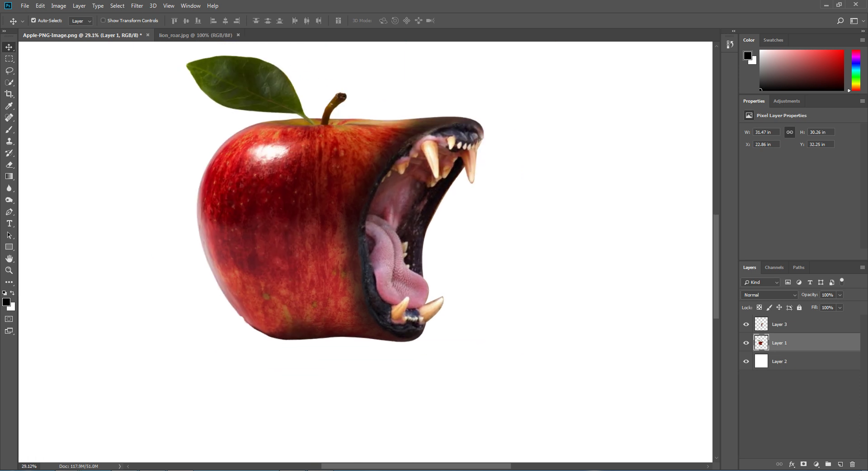
pyautogui.keyDown('shift'); pyautogui.click(787, 325); pyautogui.keyUp('shift')
pyautogui.hotkey('ctrl', 'j')
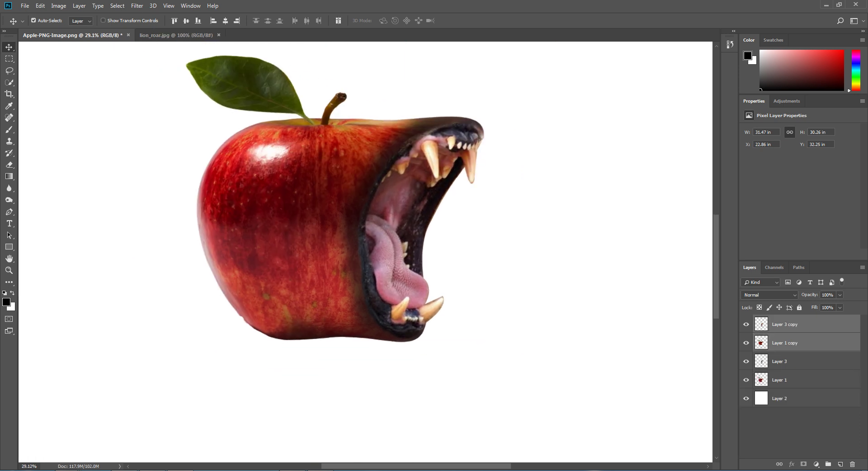
pyautogui.hotkey('ctrl', 'e')
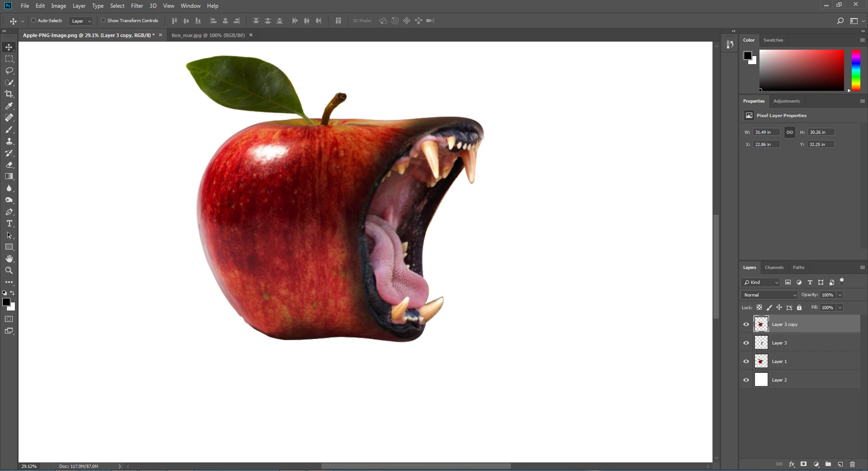
# Step: Flip the merged copy vertically about its bottom edge and nudge it up against the apple's base as a reflection
pyautogui.hotkey('ctrl', 't')
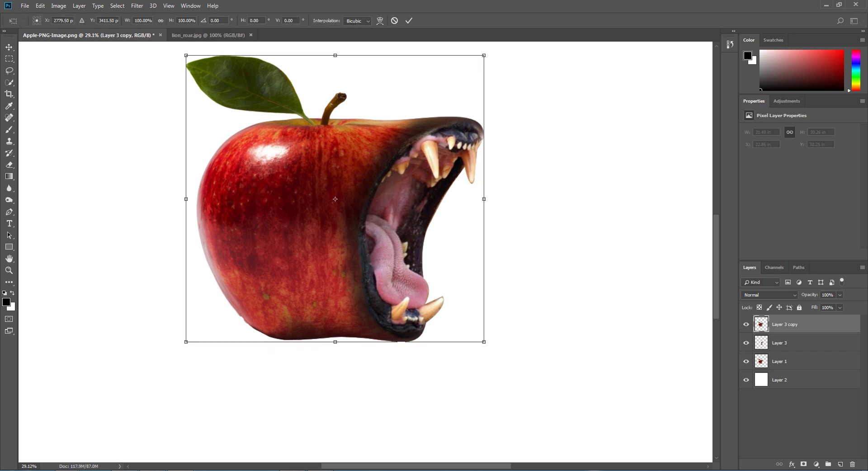
pyautogui.rightClick(384, 181)
pyautogui.click(407, 327)
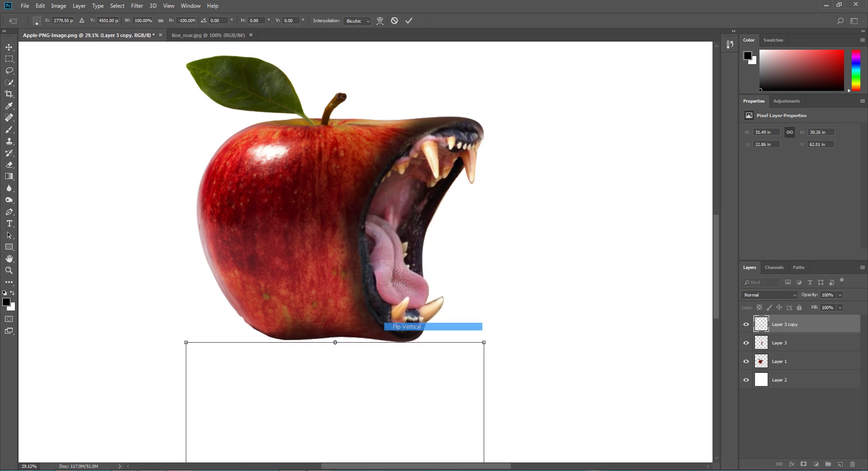
pyautogui.press('Return')
pyautogui.hscroll(2, 344, 263)
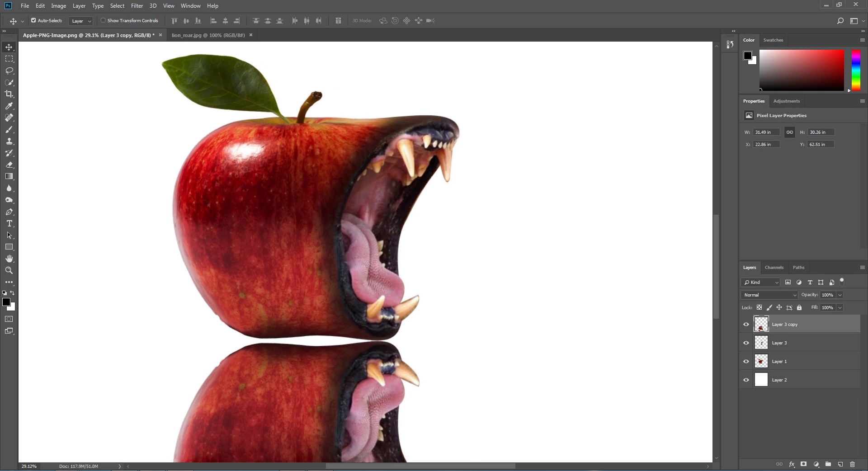
pyautogui.scroll(-3, 531, 383)
pyautogui.moveTo(424, 390); pyautogui.dragTo(423, 385)
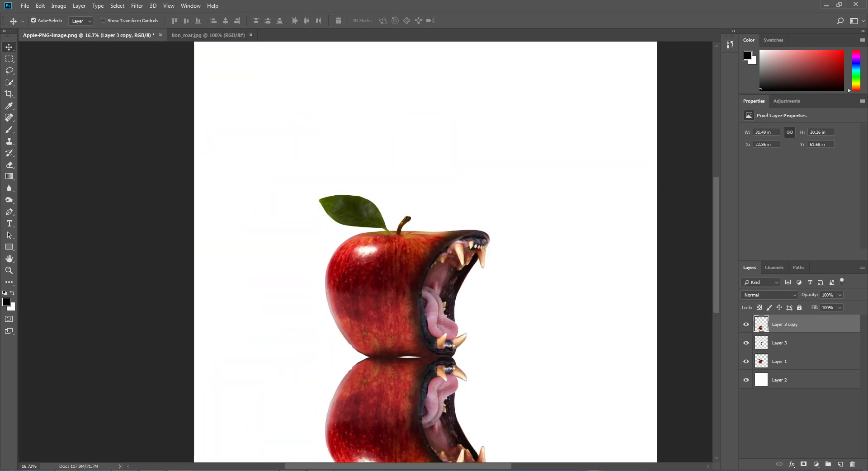
pyautogui.scroll(-2, 457, 238)
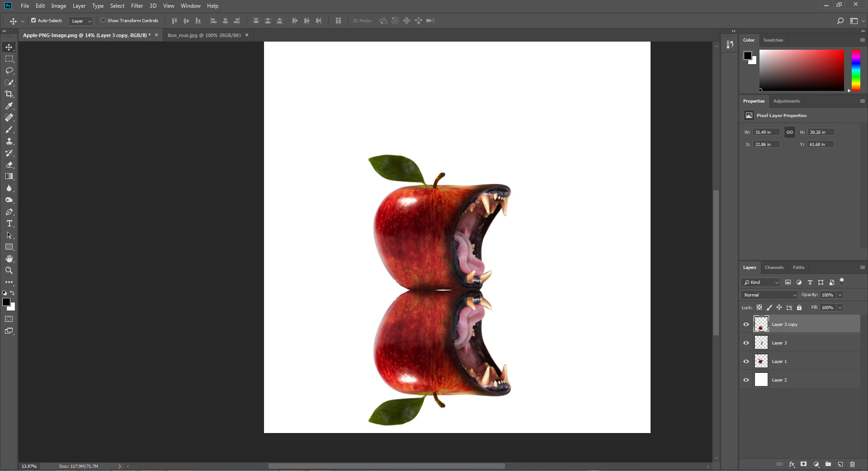
# Step: Add a layer mask to the flipped copy and fade the reflection downward with a white-to-black linear gradient
pyautogui.click(803, 465)
pyautogui.click(9, 176)
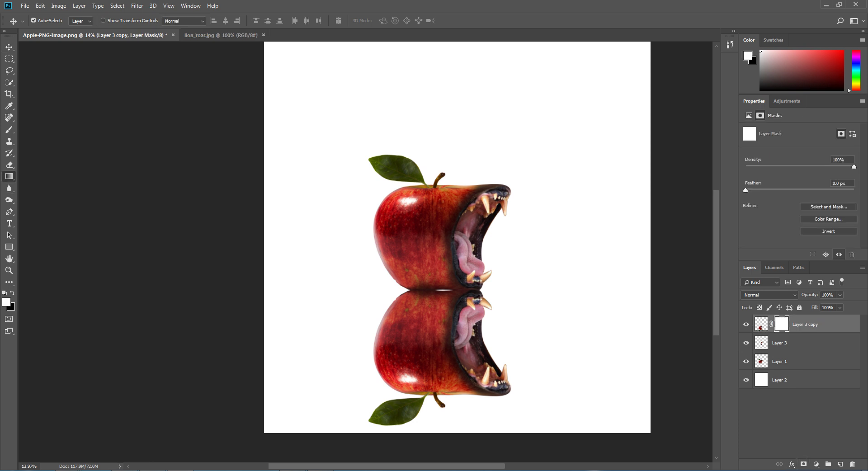
pyautogui.moveTo(455, 236); pyautogui.dragTo(455, 347)
pyautogui.moveTo(424, 211); pyautogui.dragTo(425, 341)
pyautogui.moveTo(435, 240); pyautogui.dragTo(435, 342)
# Step: Inspect the apple and its faded reflection up close and switch to full screen mode with the menu bar
pyautogui.scroll(4, 435, 335)
pyautogui.scroll(1, 474, 319)
pyautogui.scroll(-3, 520, 284)
pyautogui.moveTo(550, 214); pyautogui.dragTo(510, 298)
pyautogui.scroll(2, 517, 257)
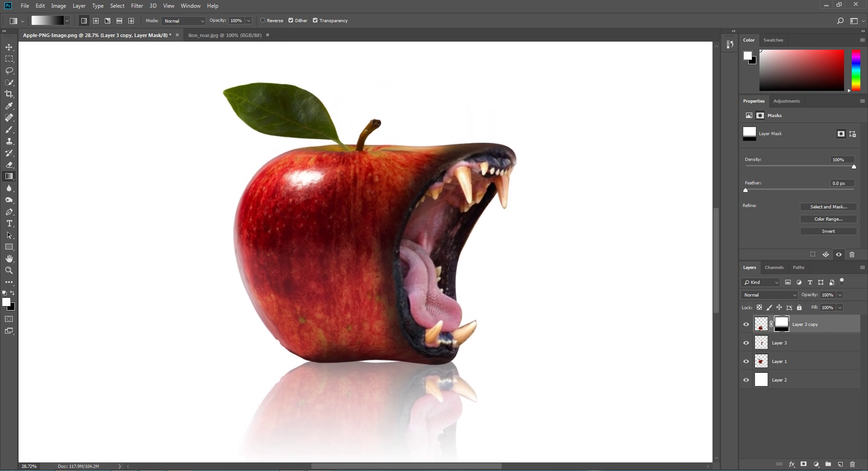
pyautogui.press('f')
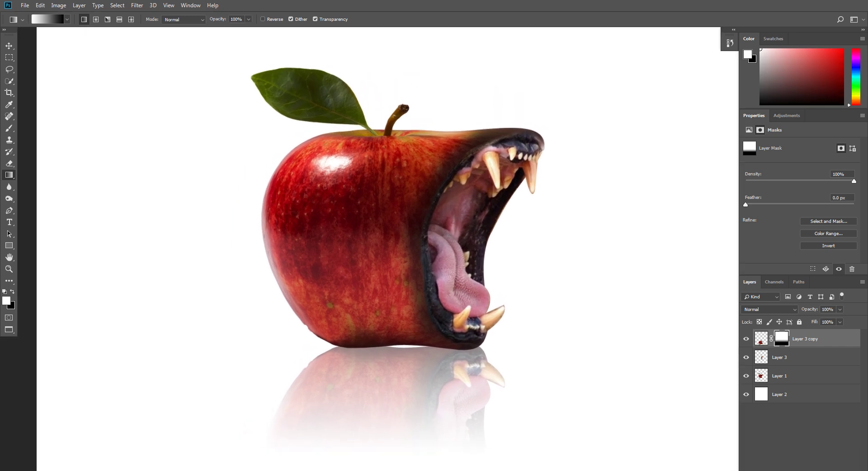